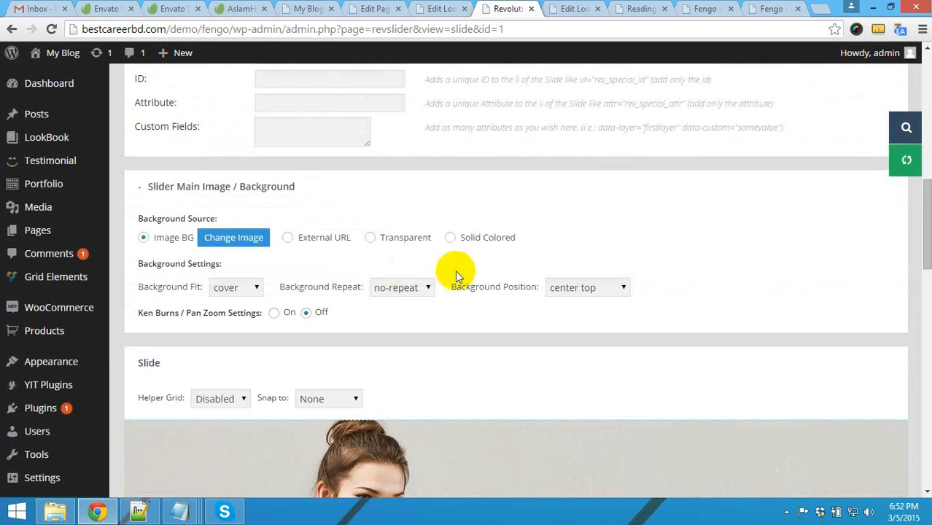
Switch to the Fengo HTML demo homepage and step through the slides and captions of its main slider
left_click(776, 12)
scroll(495, 234, "down", 3)
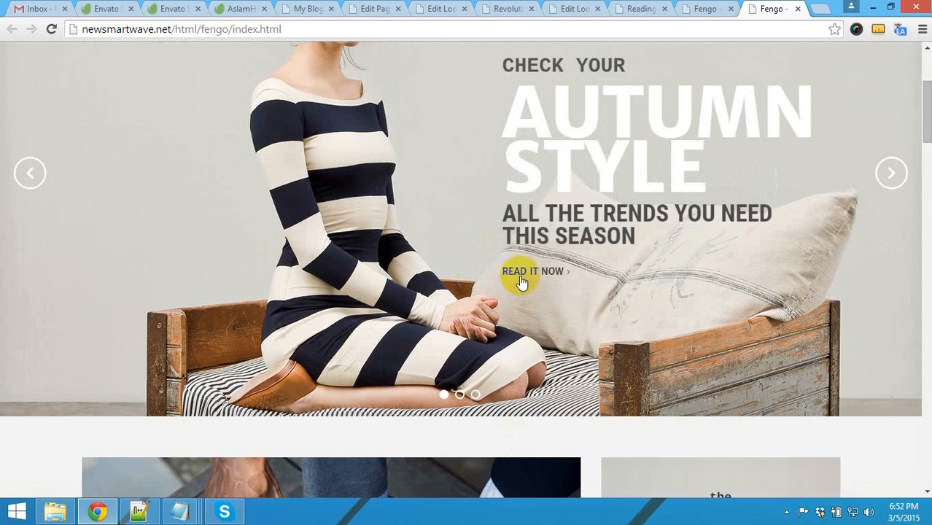
scroll(698, 276, "up", 2)
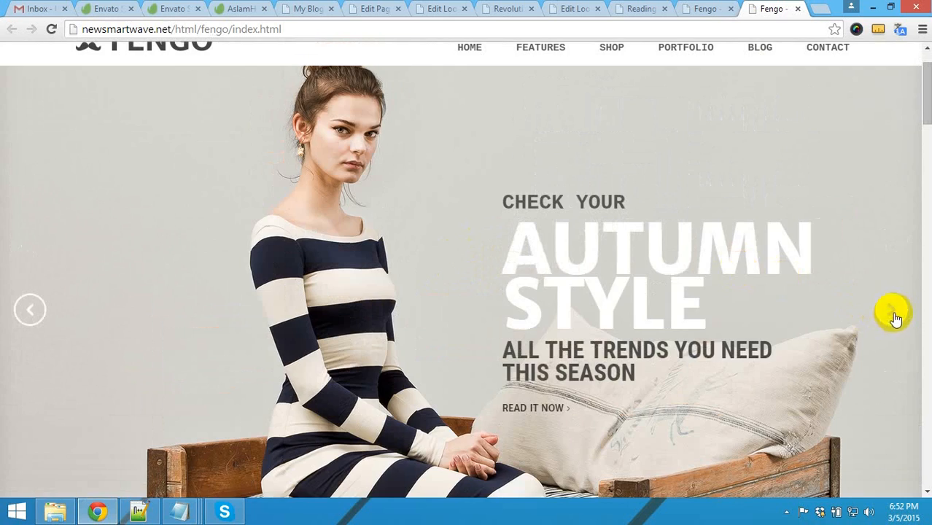
scroll(248, 244, "up", 1)
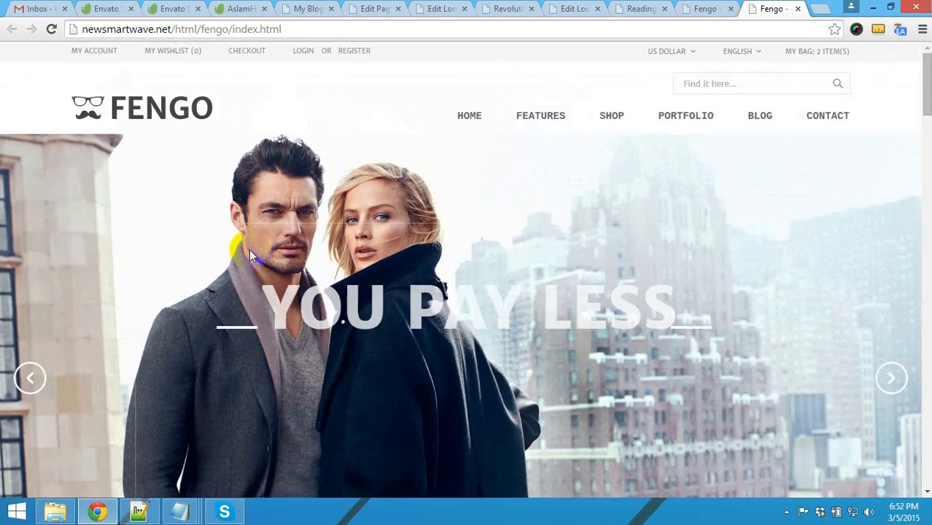
scroll(239, 251, "down", 2)
left_click(29, 242)
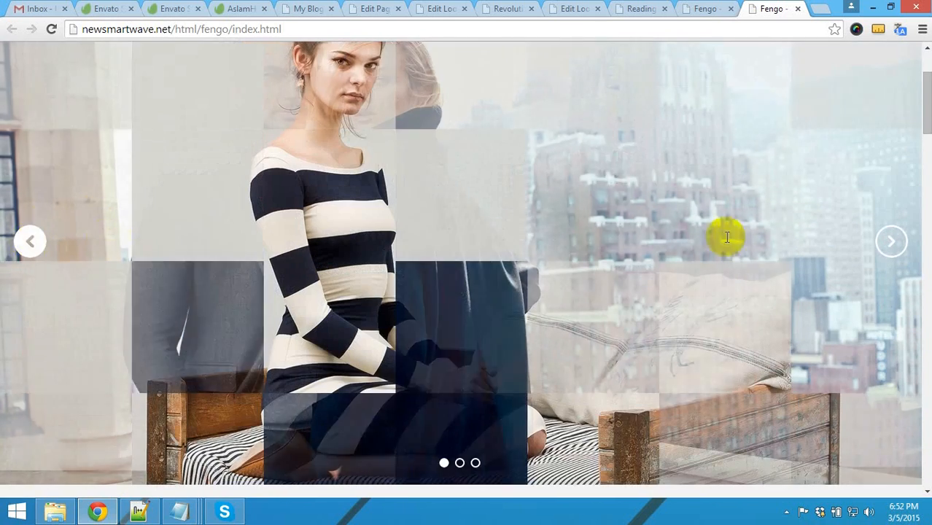
left_click(892, 243)
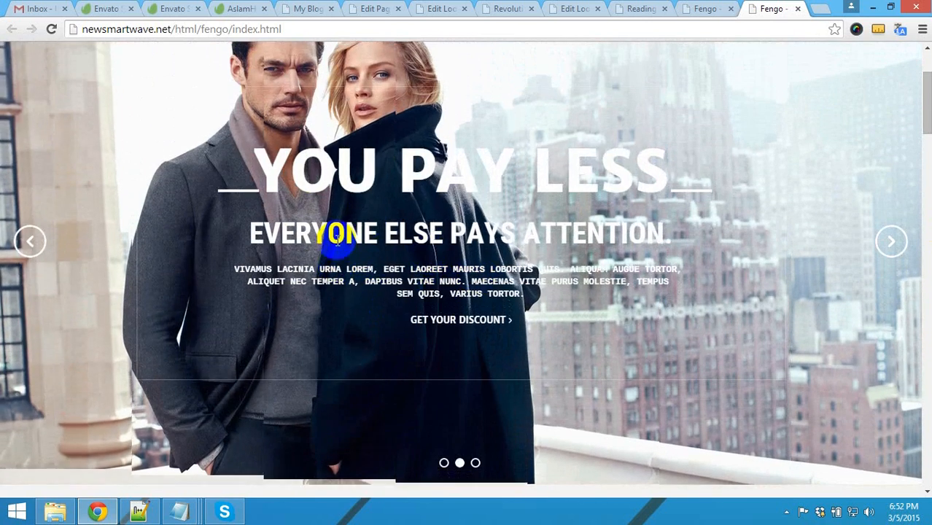
scroll(407, 269, "down", 2)
scroll(393, 267, "up", 2)
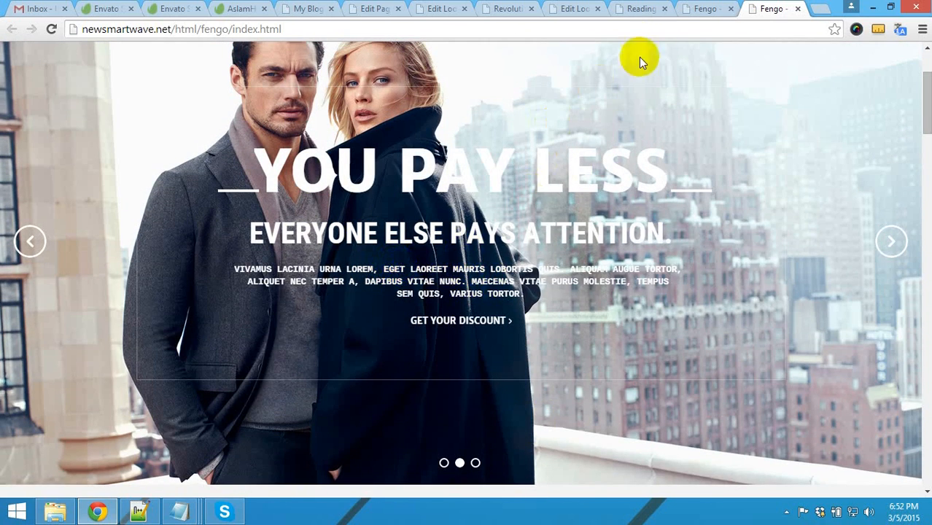
Compare the open Revolution Slider slide settings with the slider on the Fengo HTML demo page
left_click(508, 11)
scroll(307, 248, "up", 4)
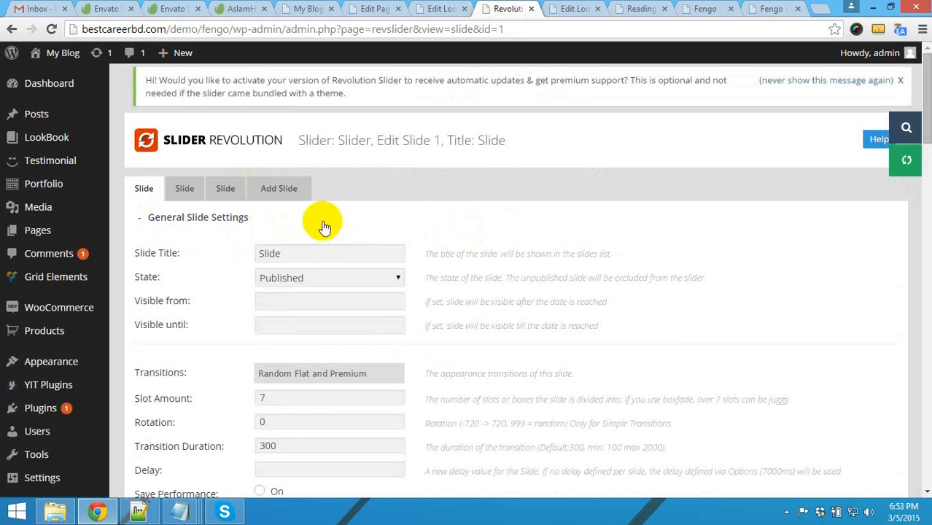
left_click(775, 11)
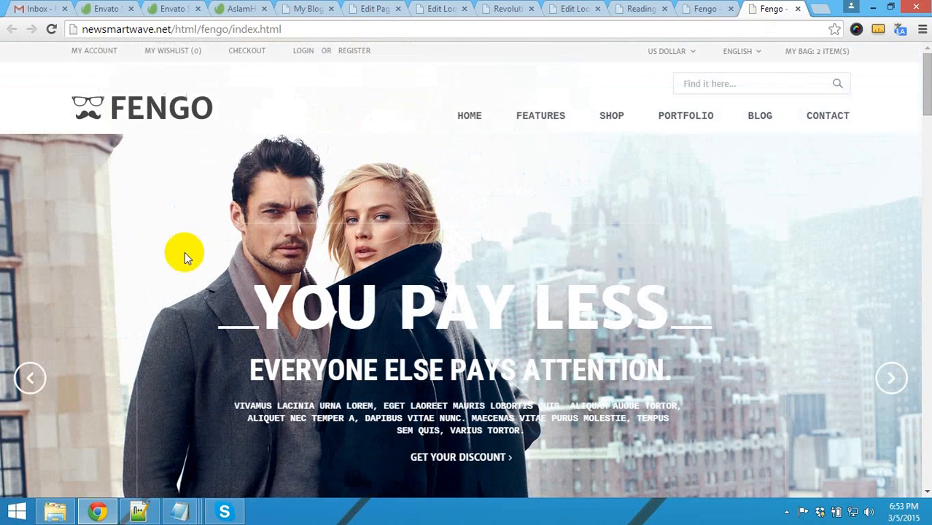
scroll(270, 241, "down", 1)
scroll(329, 271, "down", 3)
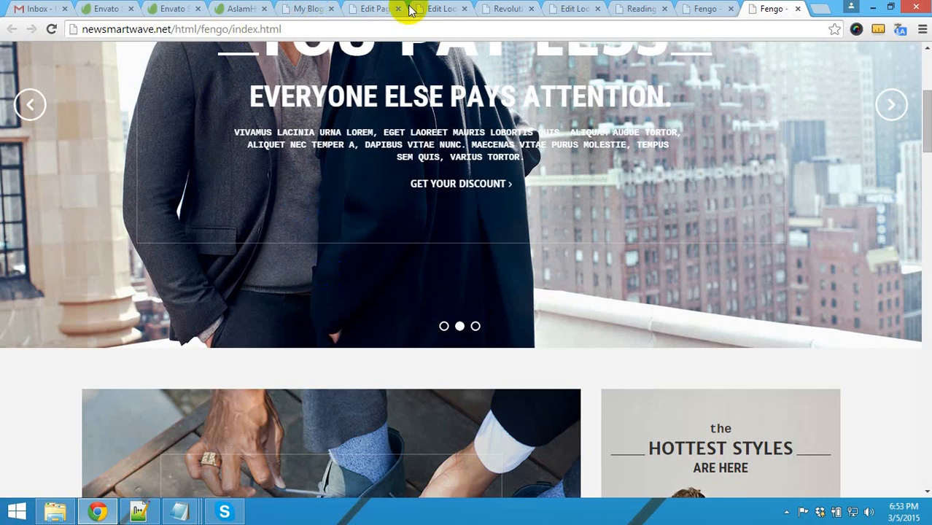
Open the third slide (3.jpg) in the Revolution Slider editor and review its general and background settings
left_click(443, 9)
left_click(505, 9)
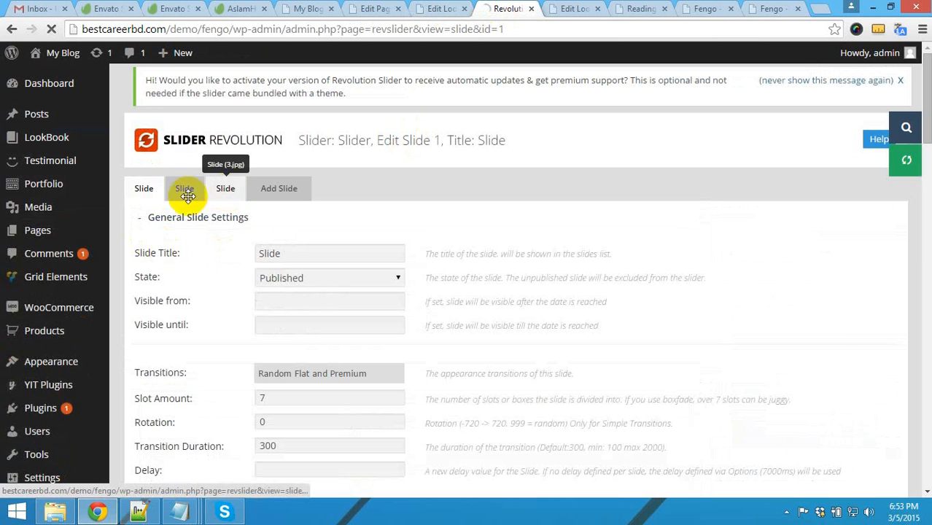
left_click(177, 193)
scroll(245, 244, "down", 10)
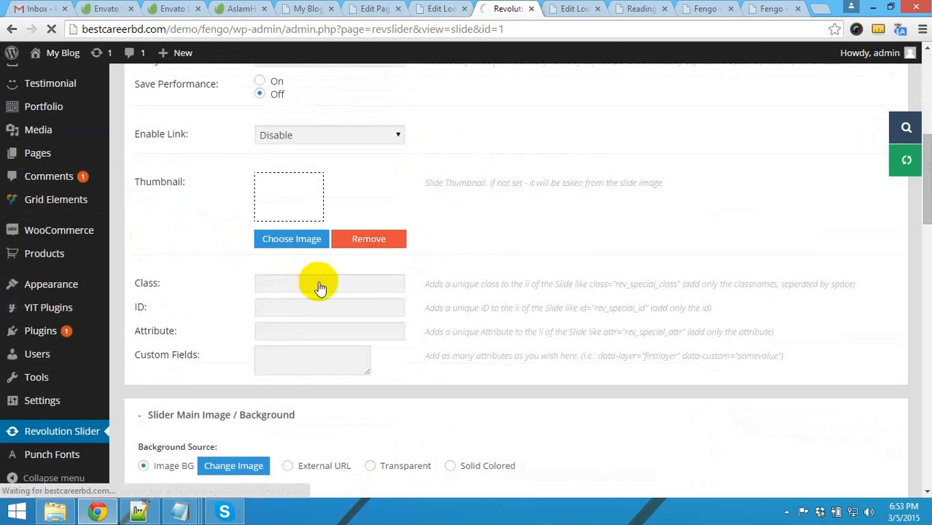
scroll(403, 368, "down", 4)
scroll(423, 328, "up", 12)
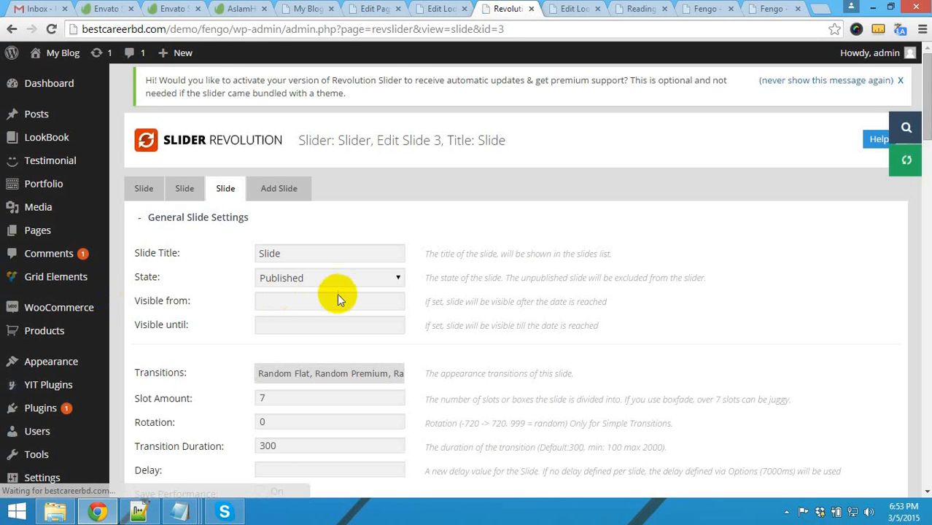
scroll(337, 295, "down", 5)
scroll(88, 452, "down", 3)
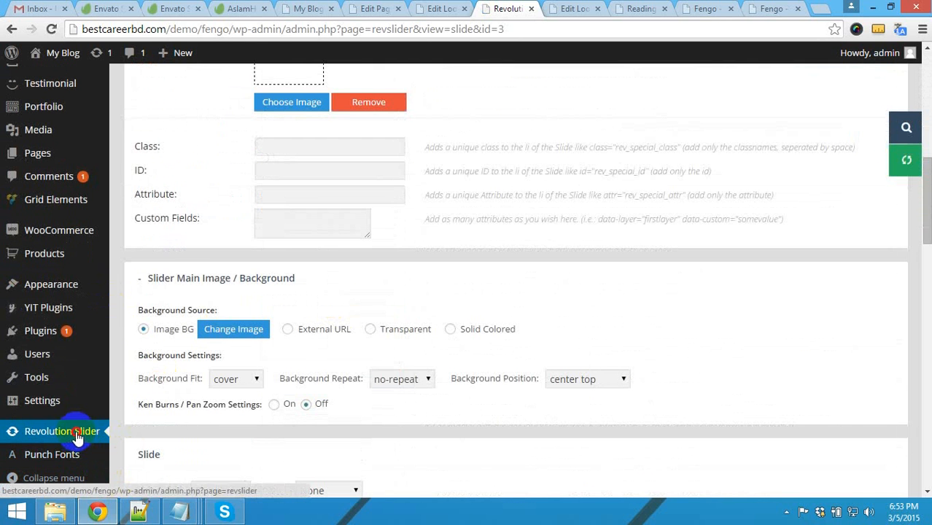
Return to the Revolution Slider overview and open the slides list of the slider named Slider
left_click(78, 432)
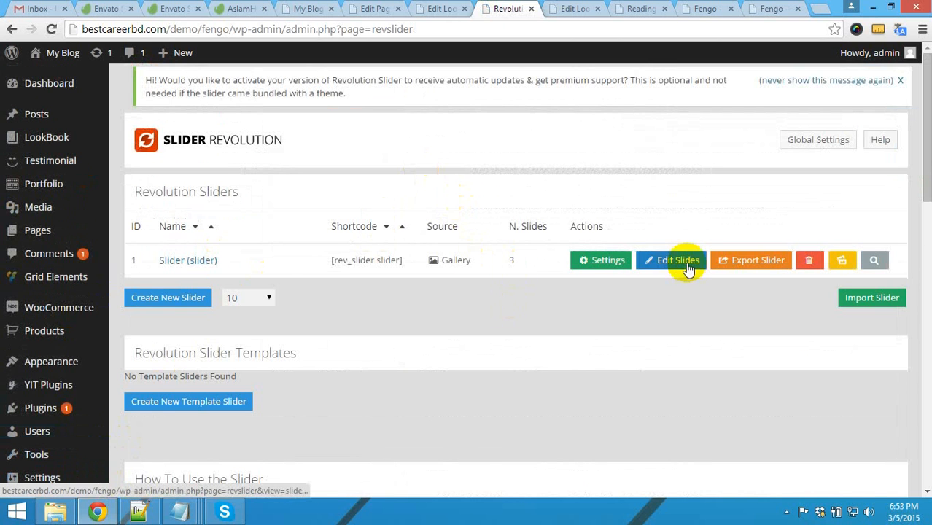
left_click(676, 264)
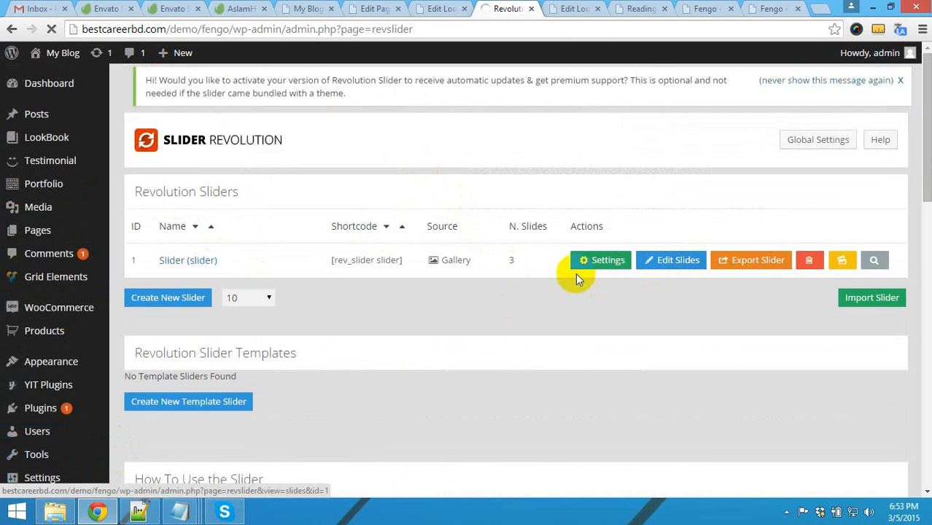
scroll(234, 211, "down", 1)
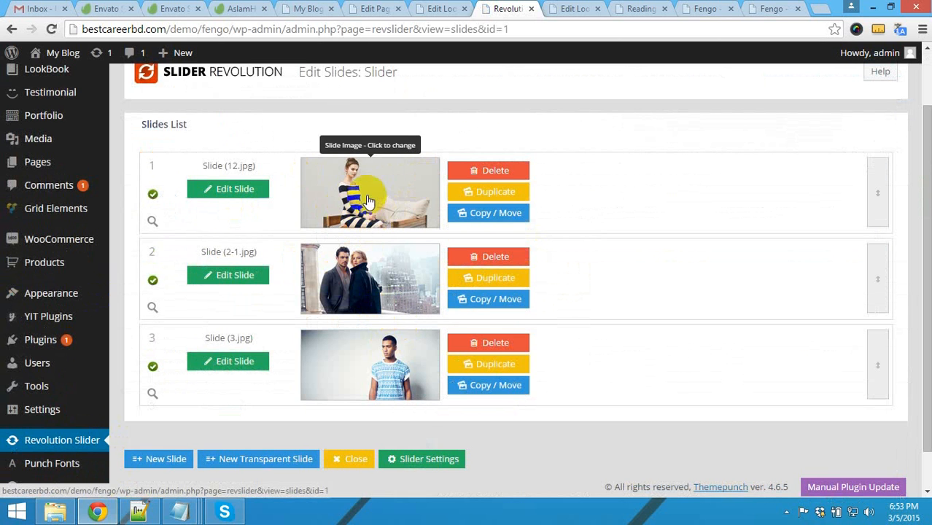
scroll(391, 376, "down", 1)
scroll(377, 270, "up", 2)
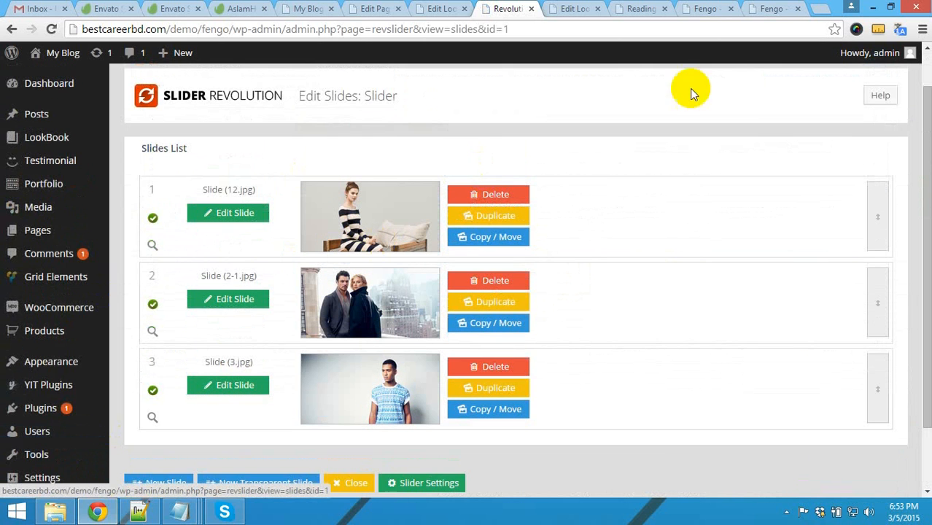
Check the slide images and text captions on the Fengo HTML demo page's slider again
left_click(773, 9)
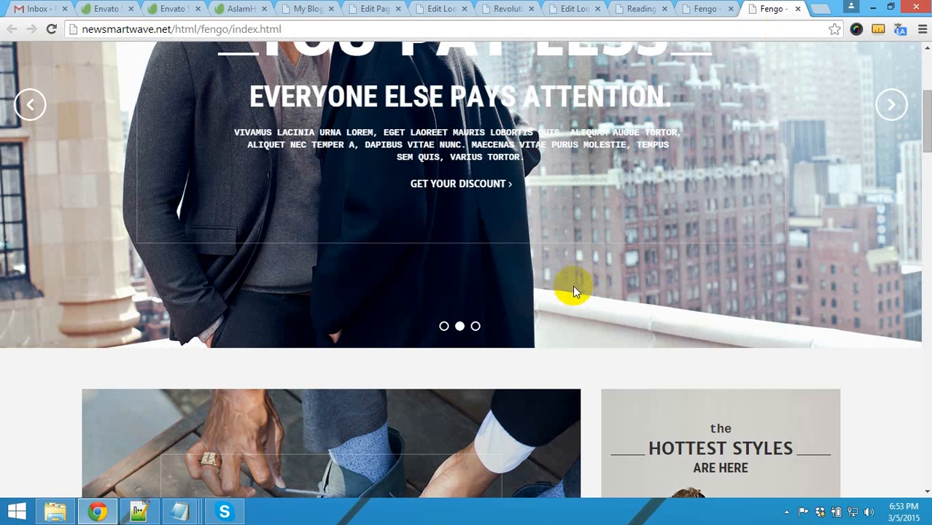
scroll(467, 253, "up", 1)
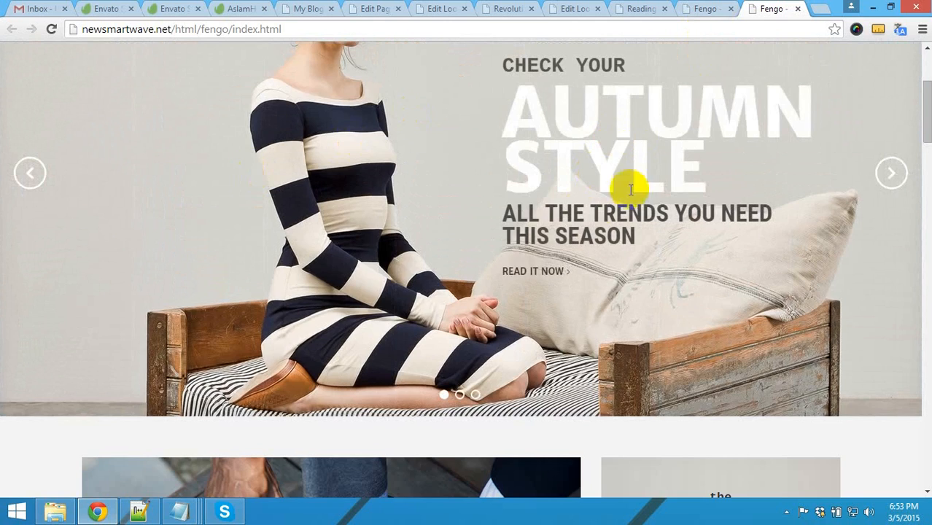
scroll(521, 153, "up", 1)
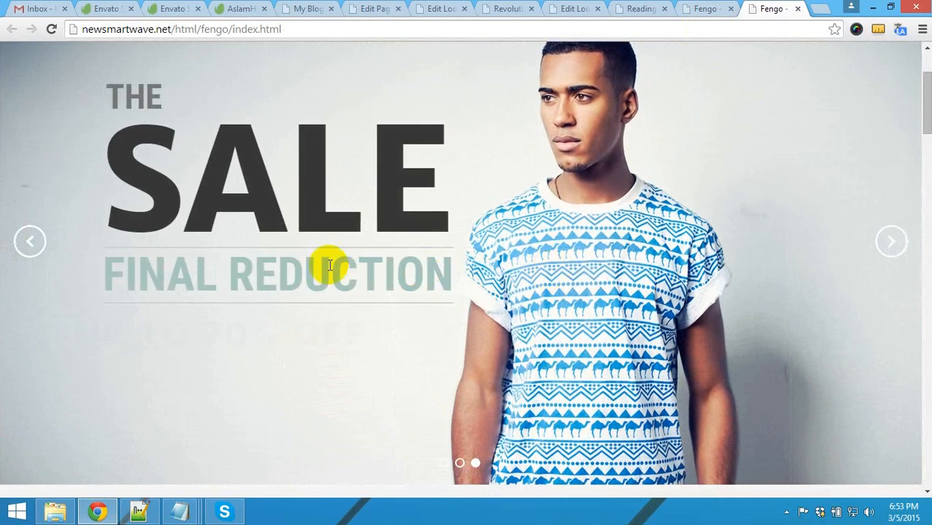
Switch to Notepad++ and examine the first slide's caption markup in index.html, including the "Check your" text
left_click(139, 511)
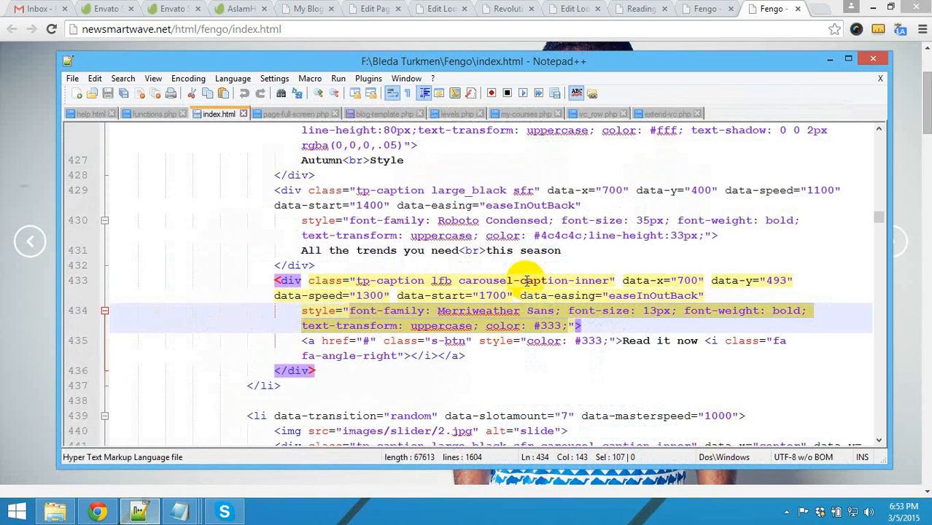
scroll(525, 280, "up", 5)
scroll(462, 239, "down", 3)
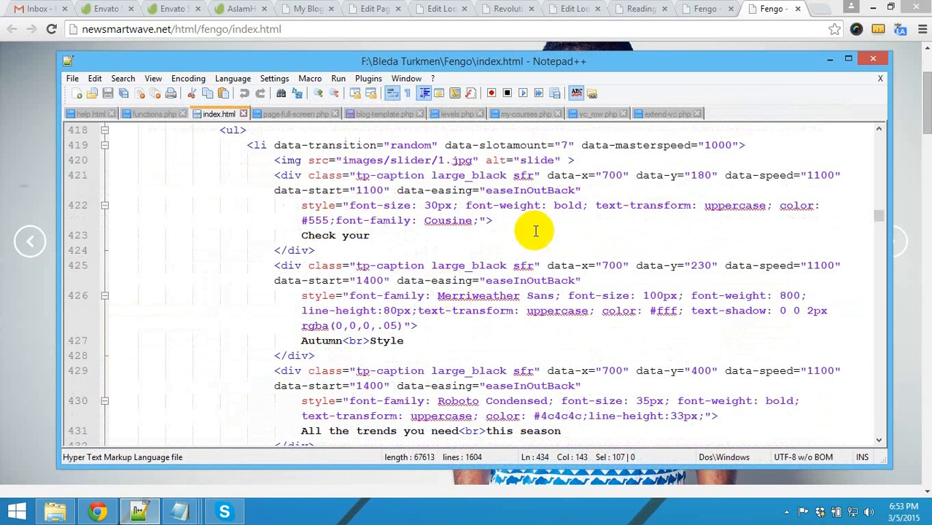
left_click(296, 236)
mouse_move(303, 235)
left_mouse_down()
mouse_move(364, 235)
mouse_move(301, 235)
left_mouse_up()
left_click(361, 235)
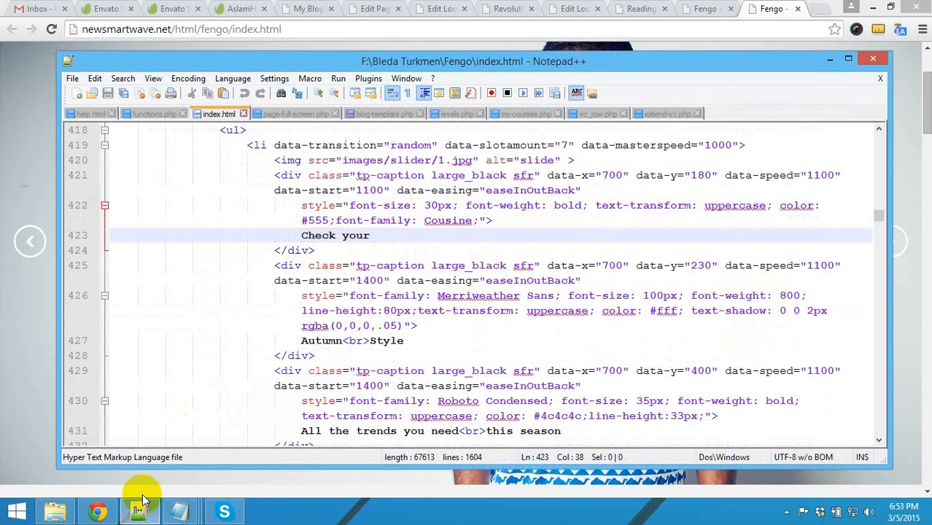
left_click(138, 510)
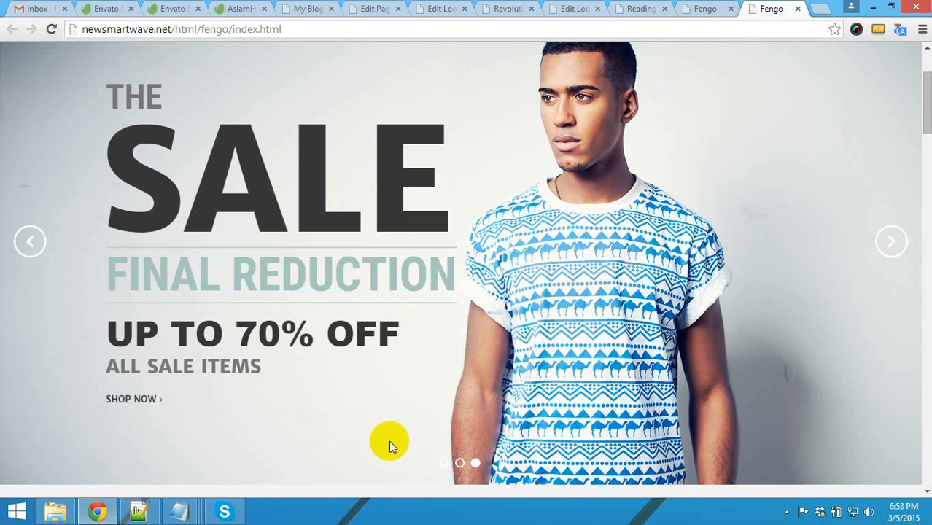
Show the demo slider's first slide and match its "Check your" caption with the text in index.html in Notepad++
scroll(389, 441, "down", 2)
left_click(445, 328)
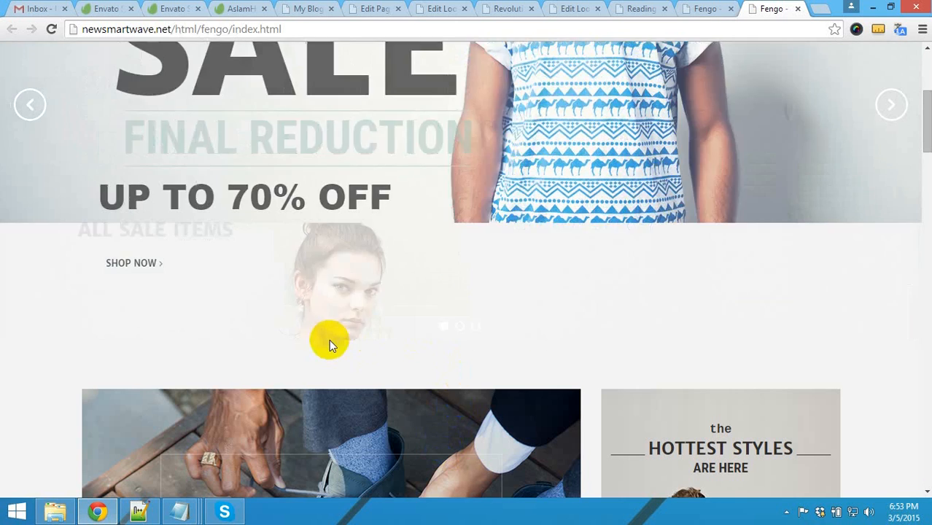
scroll(329, 340, "up", 2)
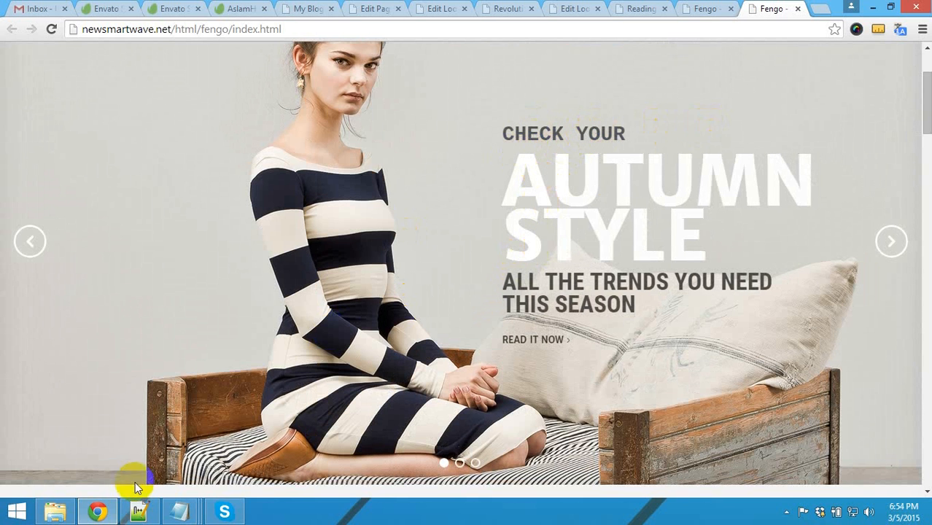
left_click(149, 516)
left_click_drag(395, 234, 300, 236)
left_click(97, 512)
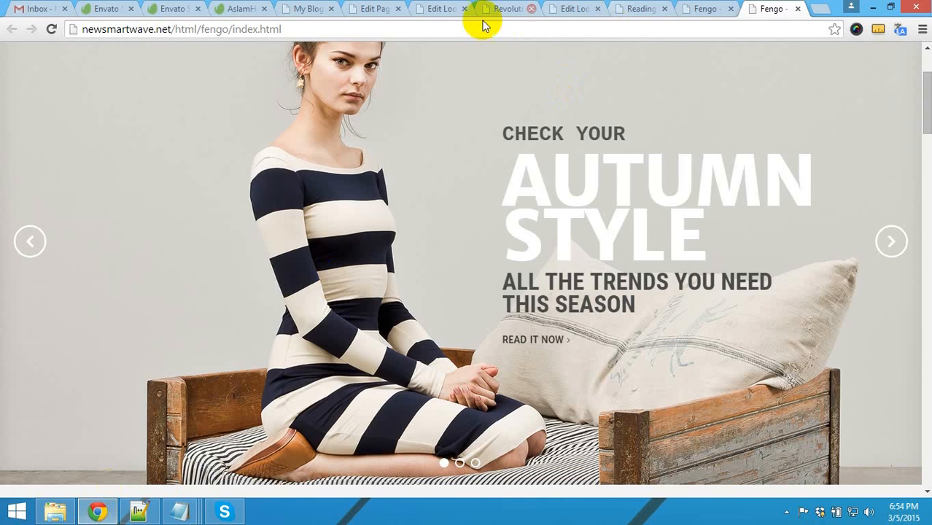
Open slide 1 (12.jpg) from the Revolution Slider slides list for editing and go to its layer preview
left_click(508, 9)
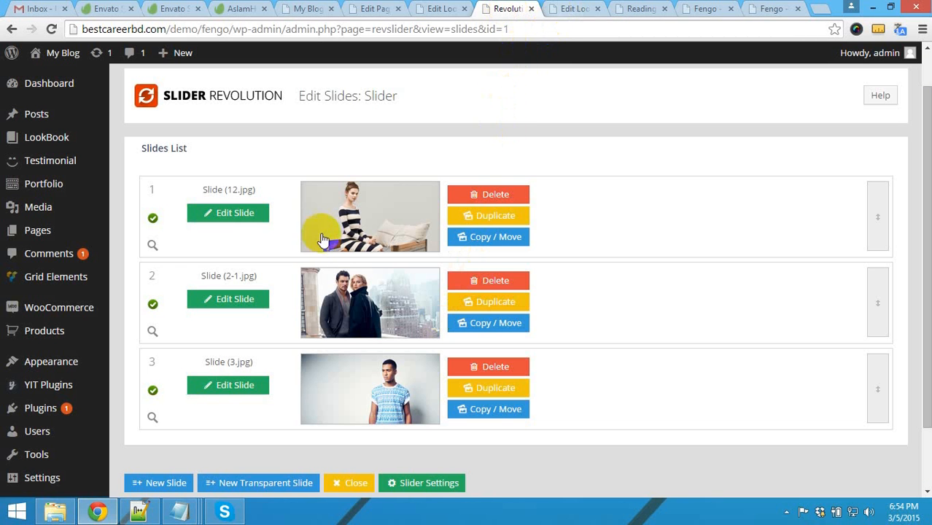
left_click(230, 211)
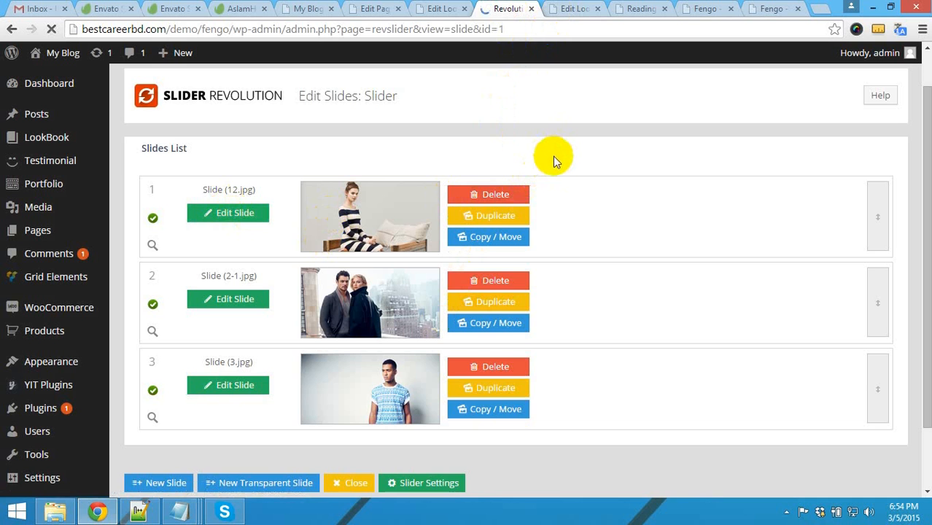
scroll(552, 171, "down", 15)
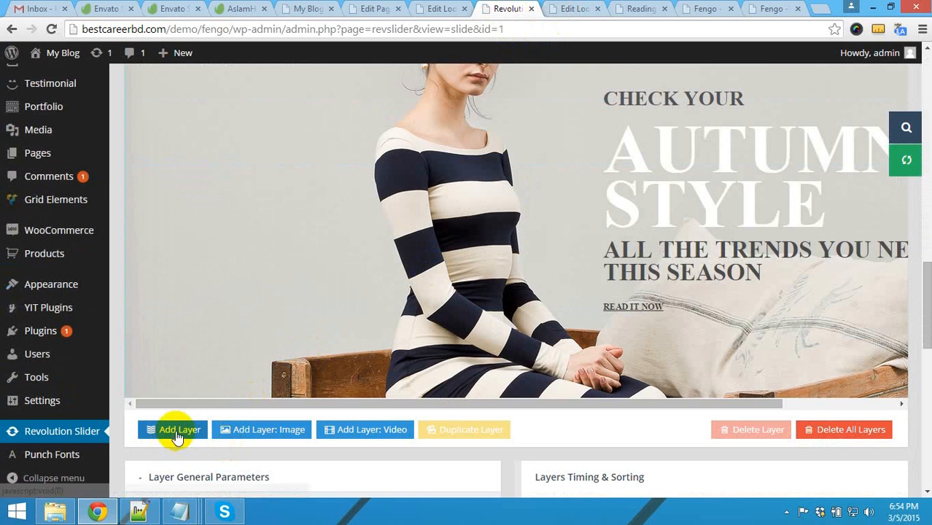
Select the "Check your" layer on the slide and inspect its text and style in the layer's general parameters
scroll(307, 358, "down", 3)
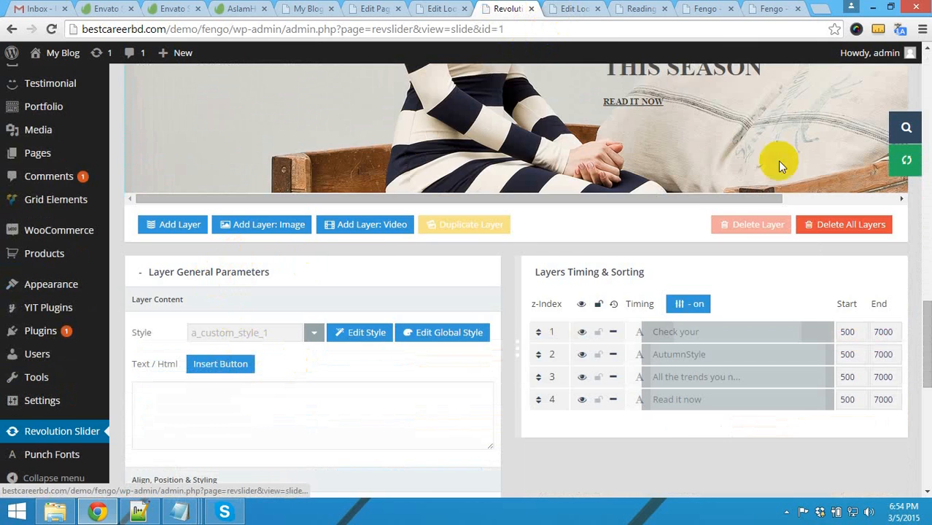
scroll(663, 113, "up", 3)
left_click(668, 96)
scroll(291, 354, "down", 3)
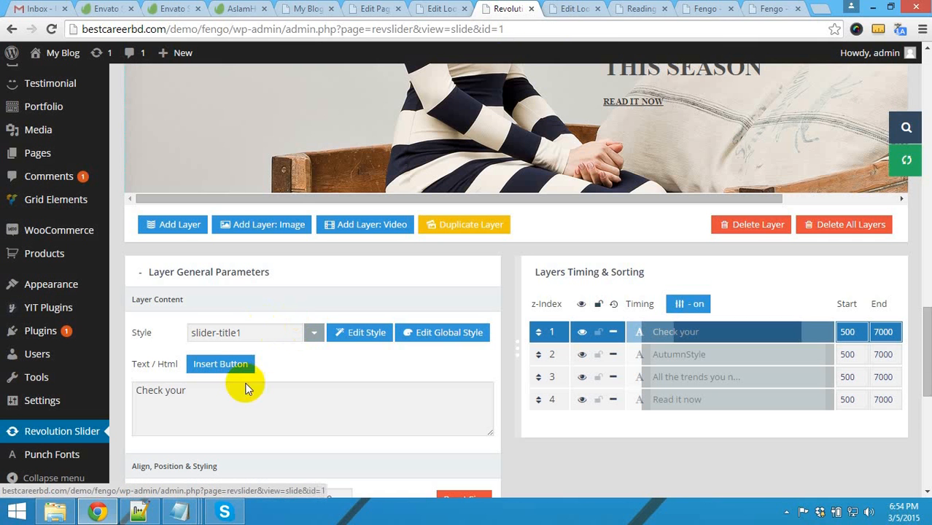
left_click_drag(186, 391, 141, 396)
left_click(286, 408)
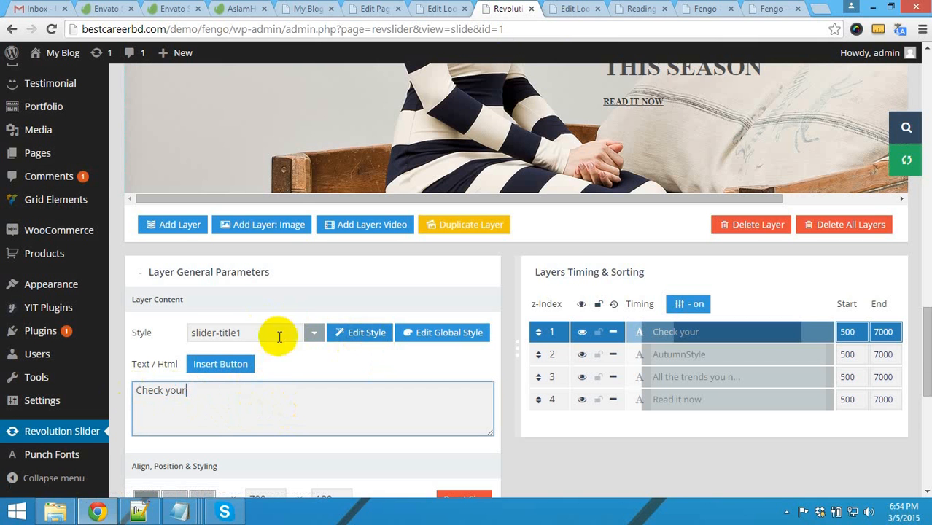
Open the slider-title1 style of the "Check your" layer for editing and examine its CSS in the Advanced Editor
left_click(368, 337)
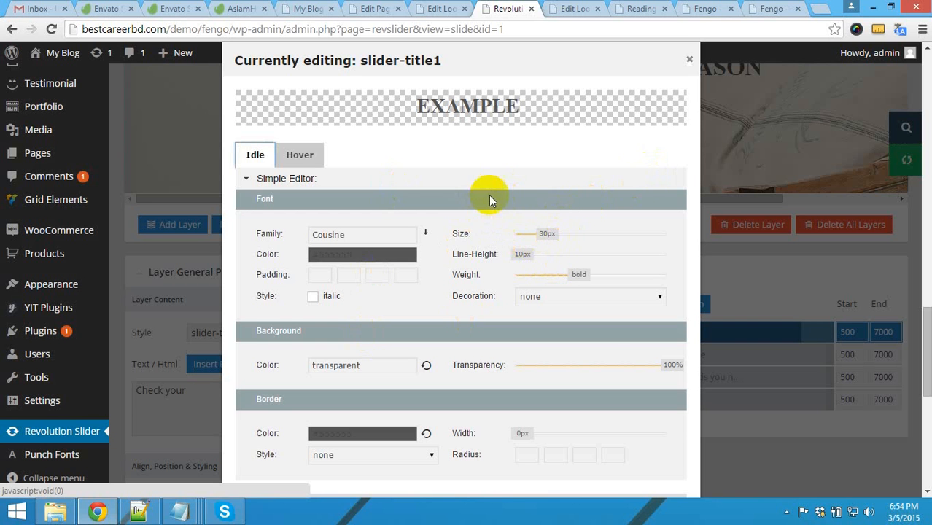
scroll(365, 365, "down", 4)
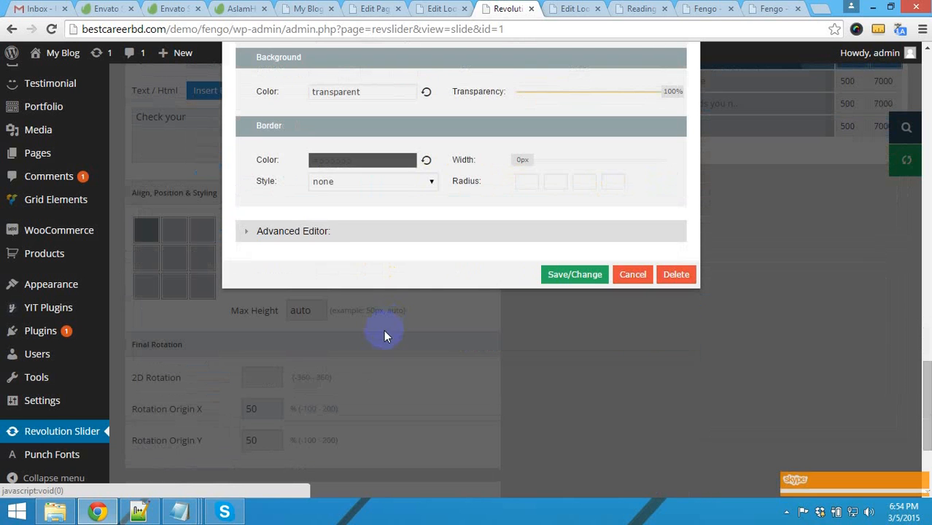
left_click(325, 239)
scroll(336, 233, "down", 3)
scroll(360, 219, "up", 2)
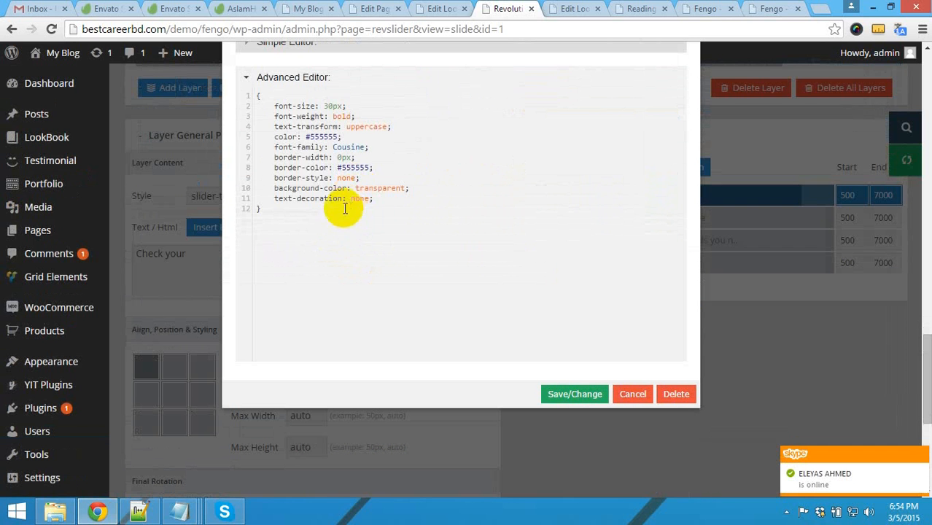
left_click_drag(274, 106, 383, 202)
left_click(383, 199)
Compare the slider-title1 CSS with the "Check your" caption's inline style in index.html in Notepad++, then return to Chrome
left_click(140, 512)
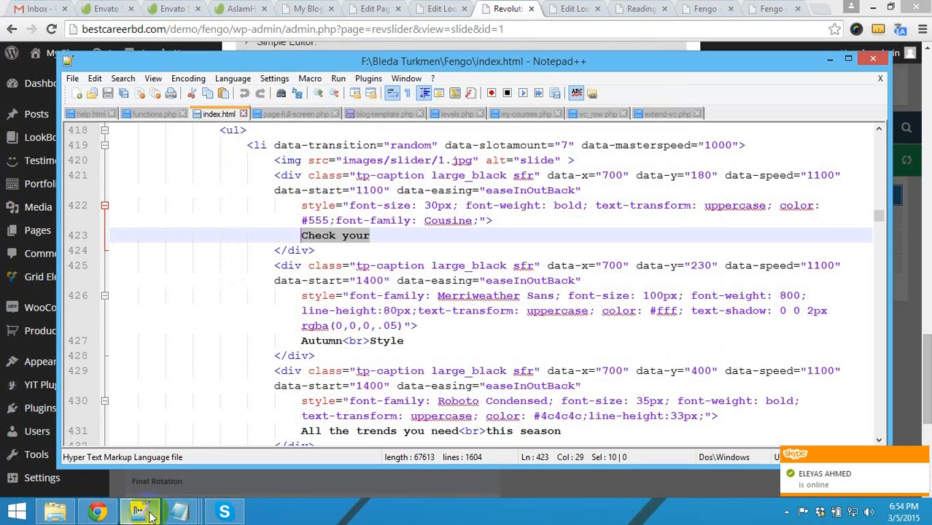
left_click_drag(352, 206, 463, 224)
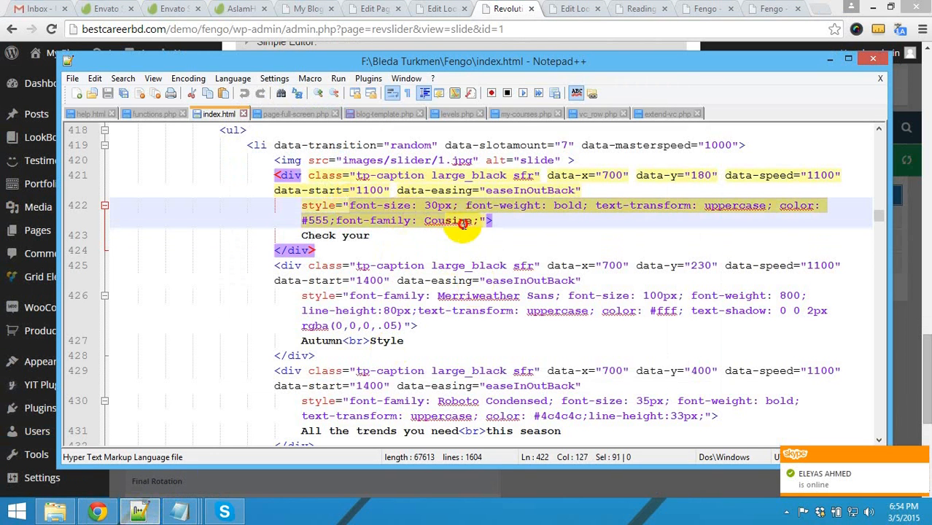
left_click(97, 512)
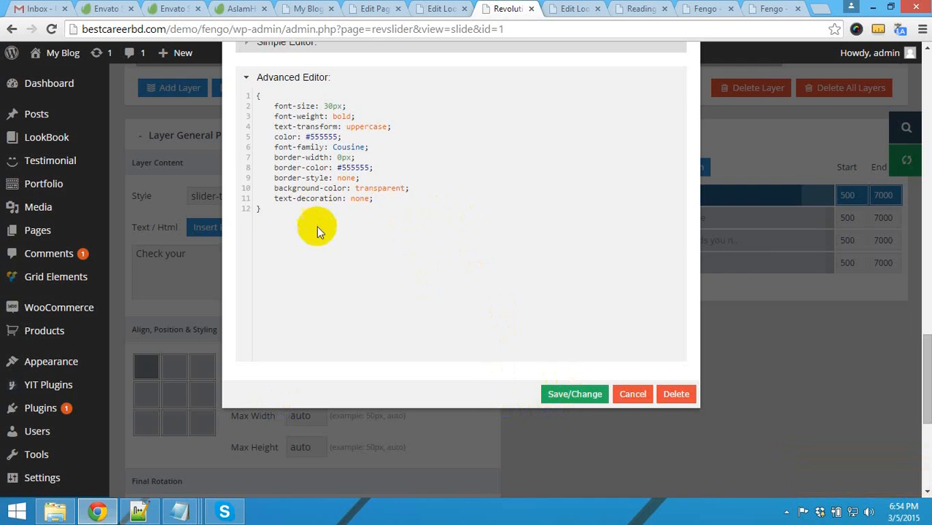
Review the slider-title1 style once more and close its editor without saving any changes
scroll(320, 218, "up", 2)
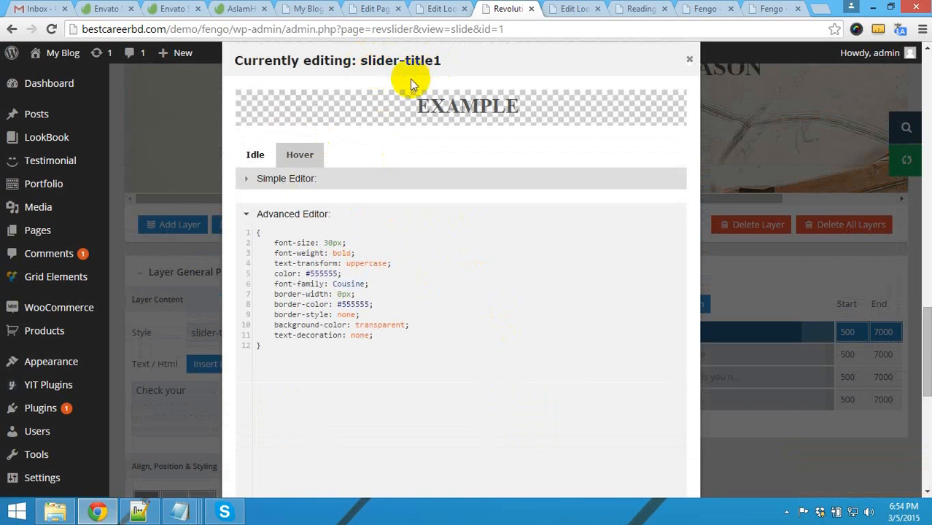
scroll(427, 299, "down", 4)
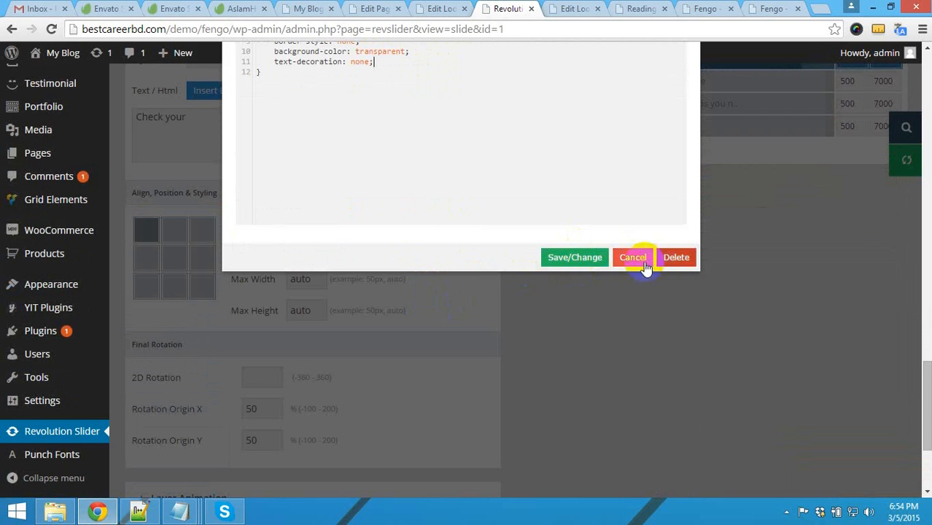
scroll(638, 259, "up", 6)
left_click(690, 201)
scroll(410, 347, "down", 5)
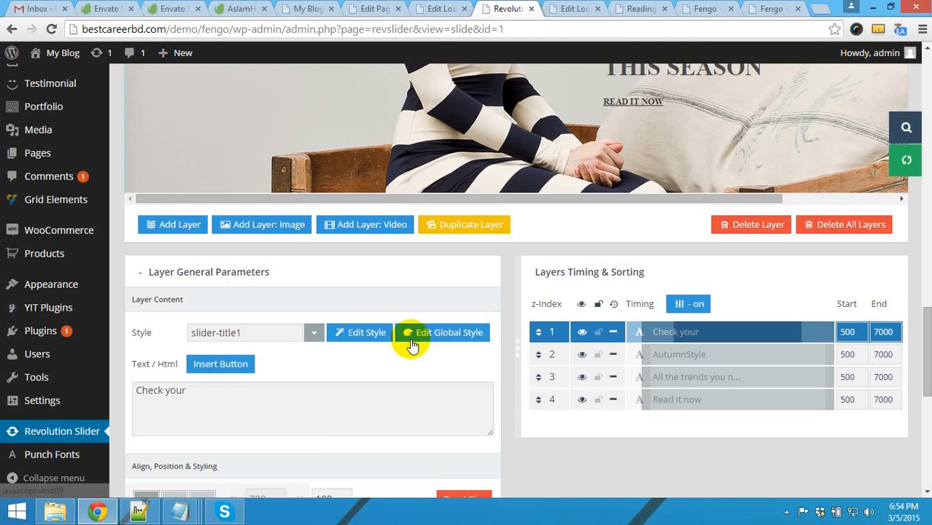
Switch to Notepad++ and highlight the data-x and data-y values of the "Check your" caption in index.html
left_click(143, 514)
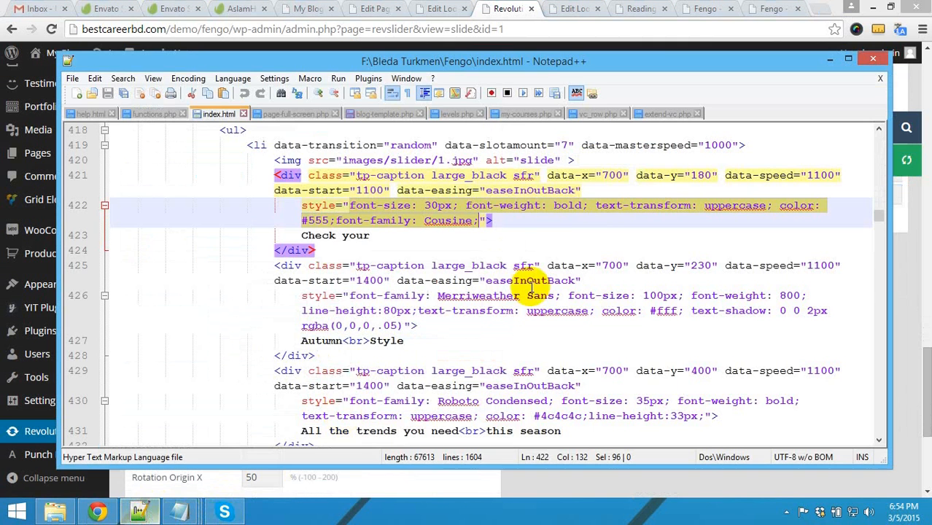
left_click(603, 175)
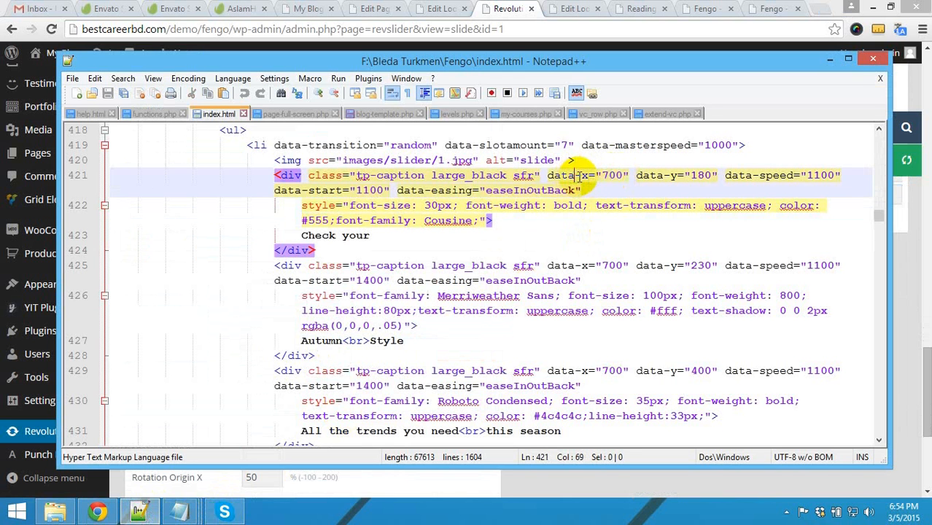
left_click_drag(604, 175, 622, 175)
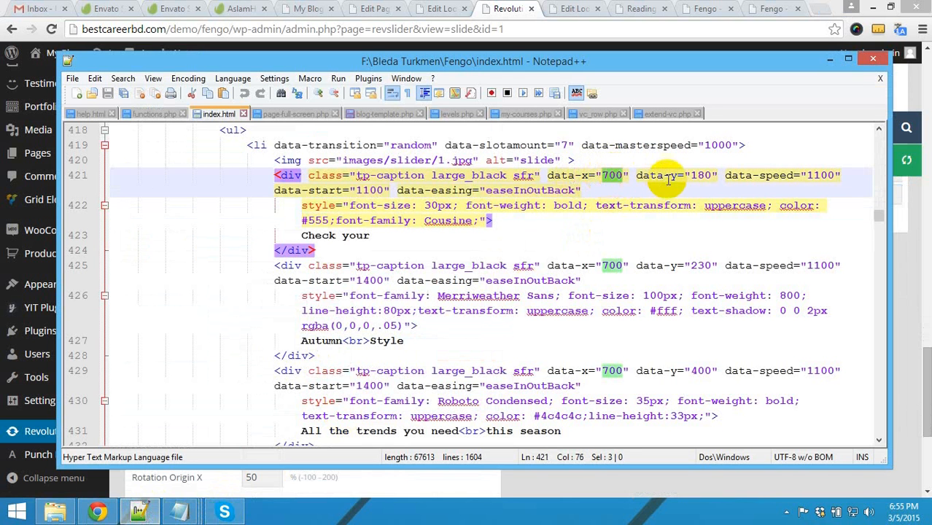
left_click_drag(705, 175, 698, 175)
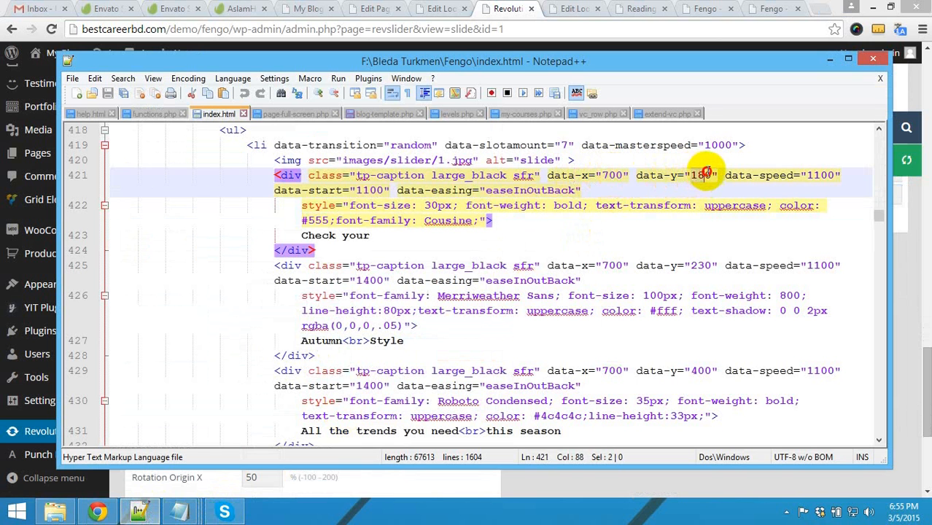
Return to Chrome and match the "Check your" layer's X and Y position with the caption's coordinates in Notepad++
left_click(97, 512)
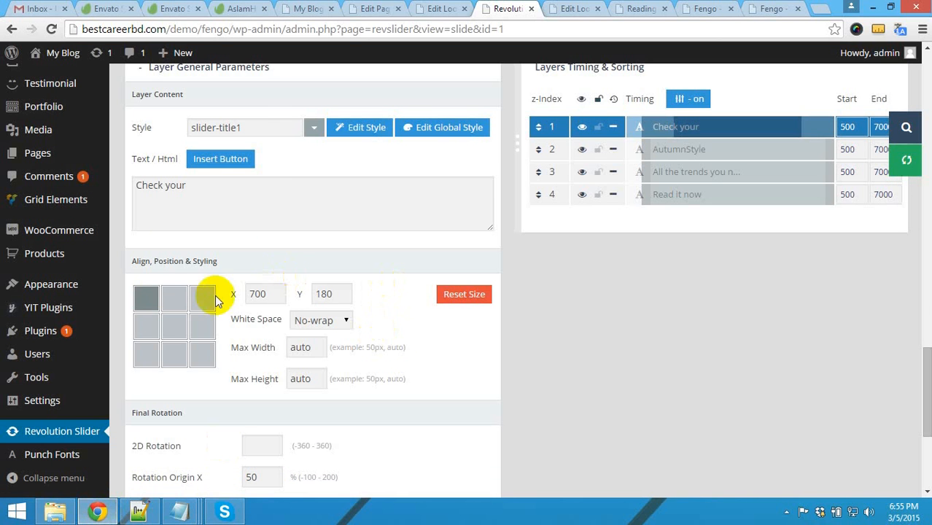
left_click_drag(270, 294, 250, 293)
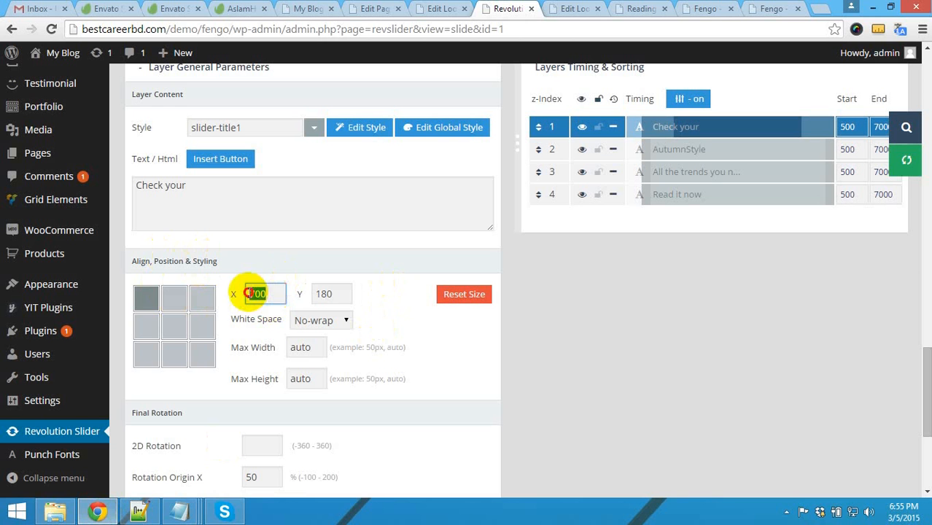
left_click_drag(339, 296, 302, 292)
left_click(340, 296)
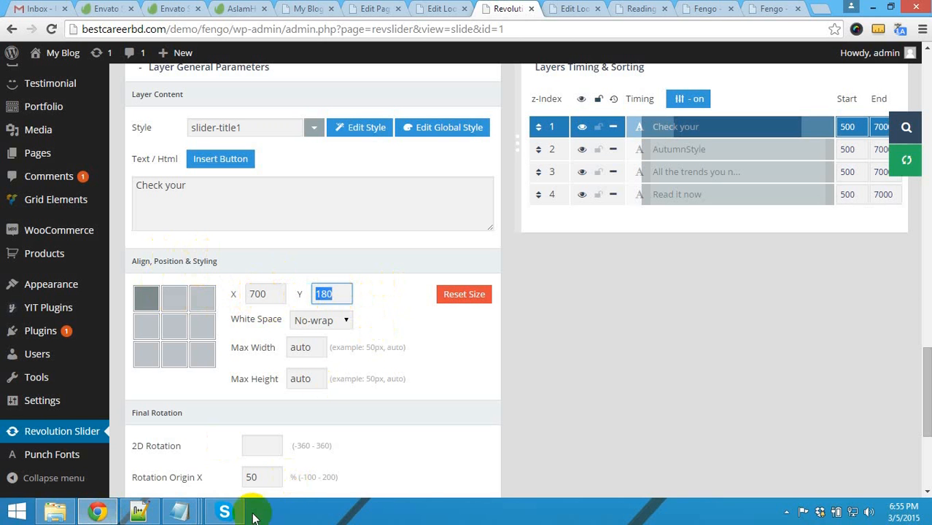
left_click(139, 512)
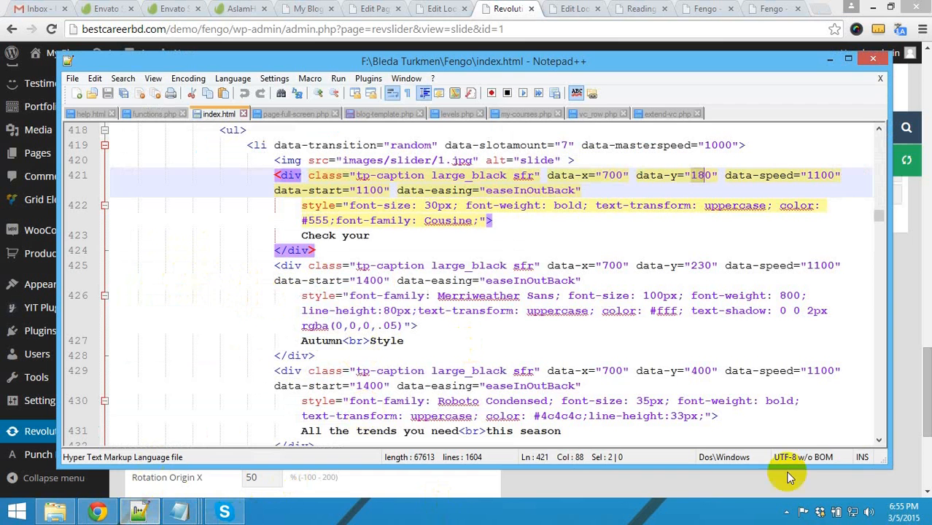
left_click(918, 386)
Examine how the "Check your" layer and the other captions are placed in the slide preview
scroll(881, 363, "up", 10)
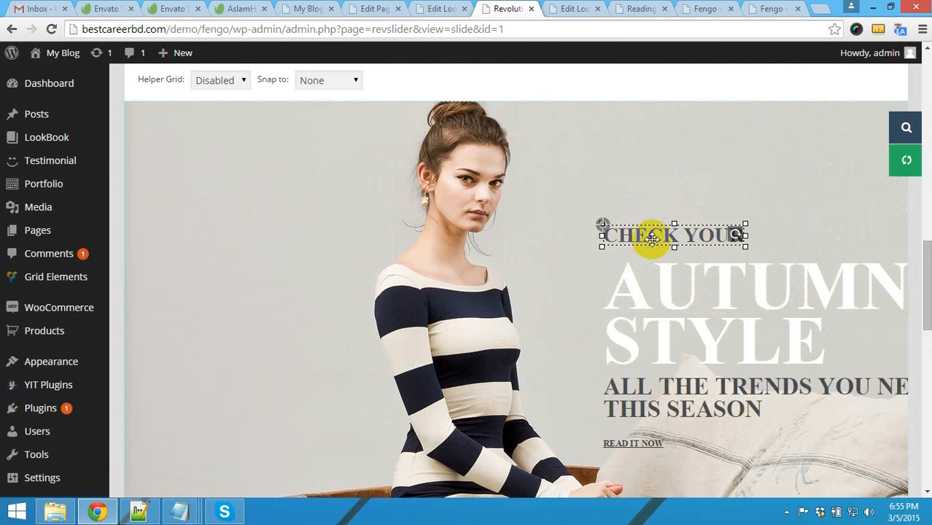
scroll(657, 243, "down", 2)
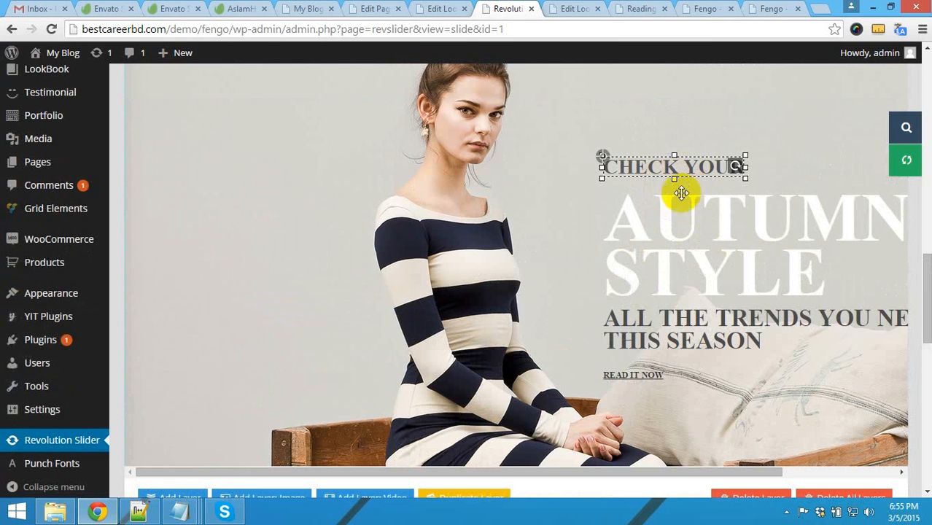
scroll(569, 258, "down", 6)
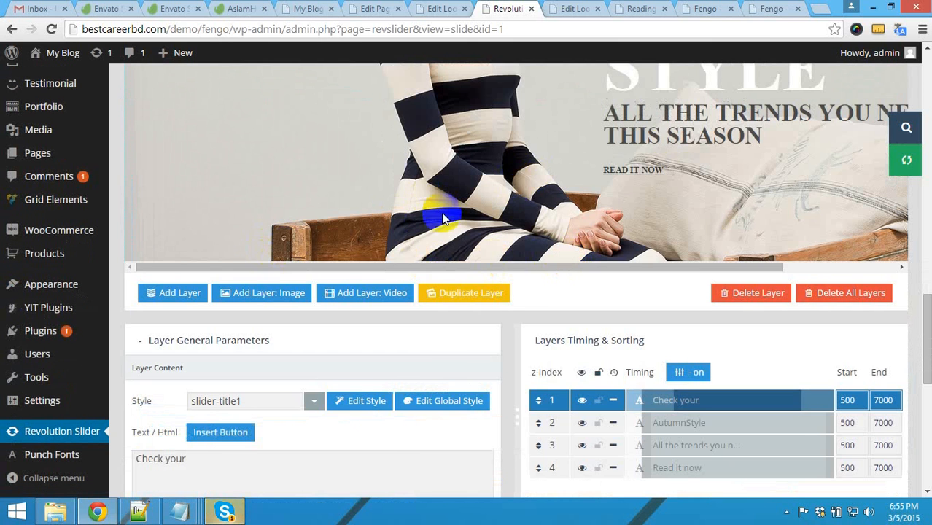
scroll(443, 212, "up", 4)
scroll(566, 203, "down", 2)
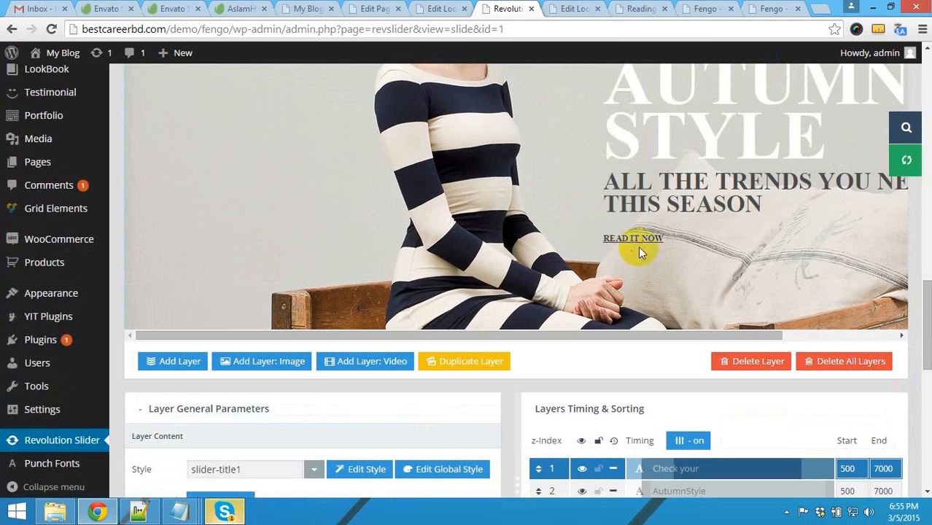
scroll(638, 246, "up", 3)
scroll(642, 193, "down", 2)
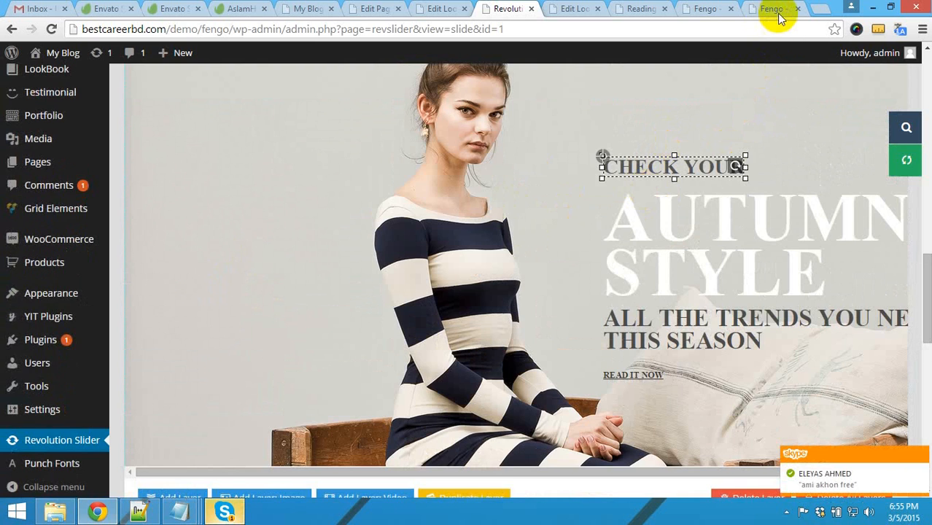
Show the Fengo HTML demo page and measure the width and height of its slider area with MeasureIt
left_click(775, 10)
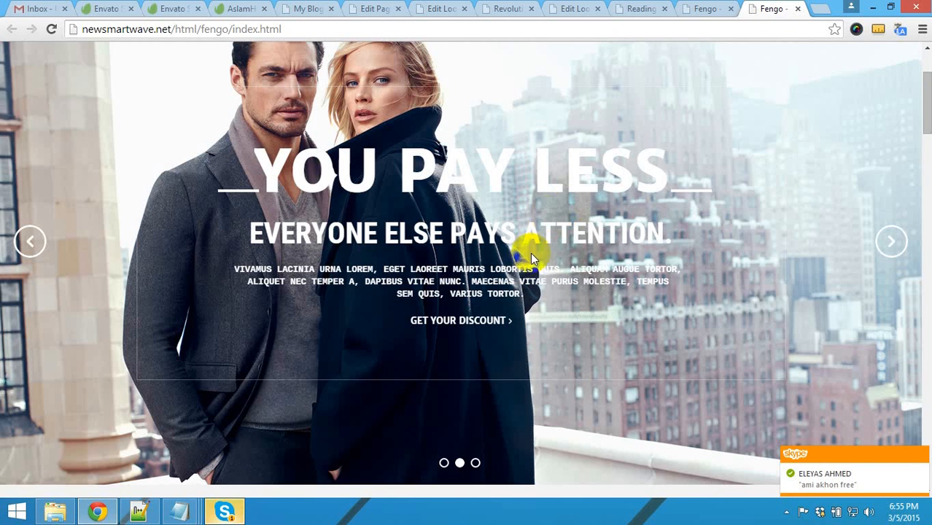
left_click(920, 456)
scroll(465, 305, "up", 2)
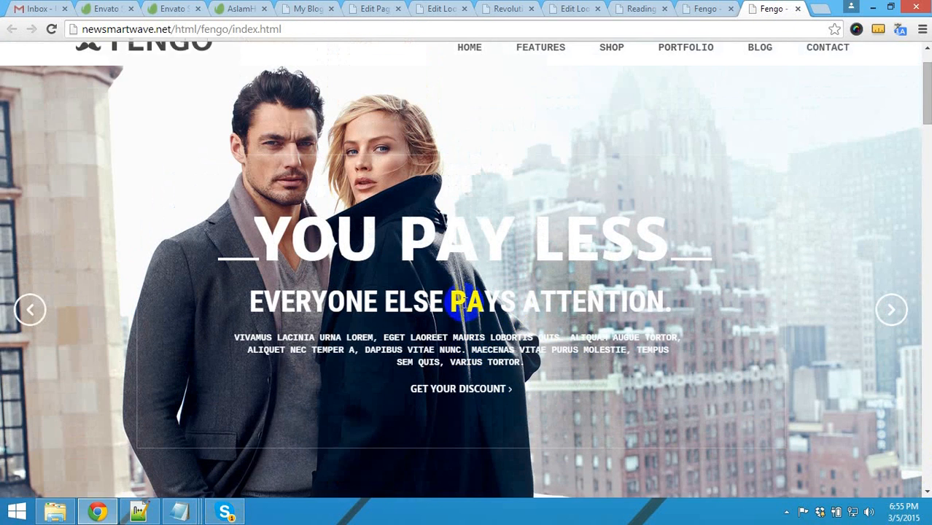
scroll(927, 111, "down", 1)
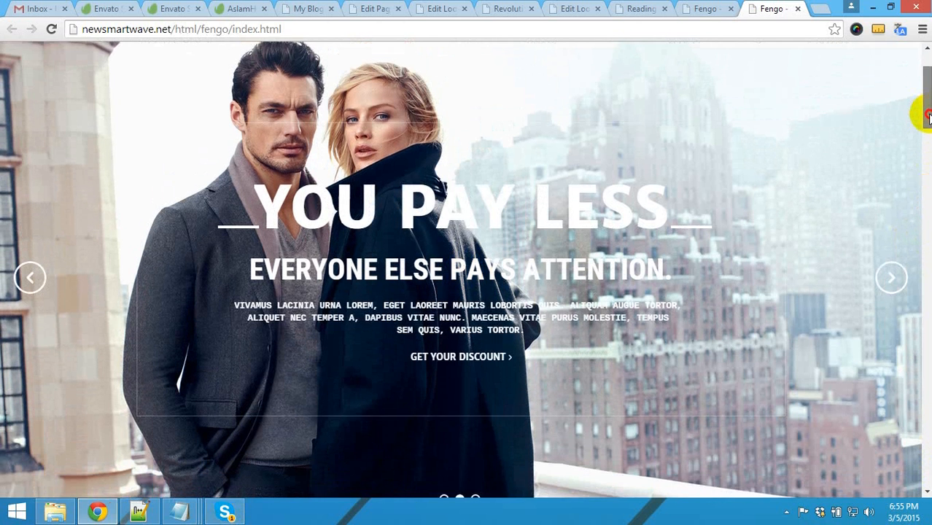
scroll(928, 113, "down", 1)
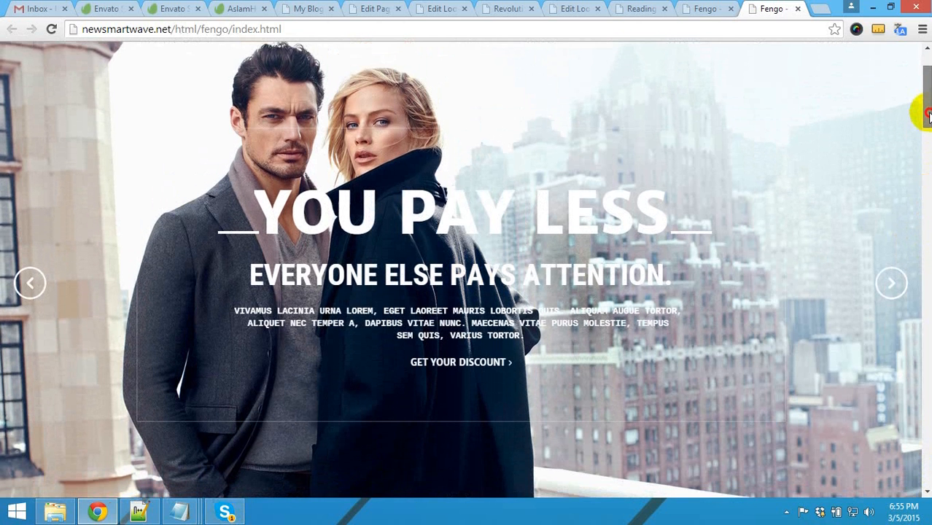
left_click_drag(927, 114, 928, 111)
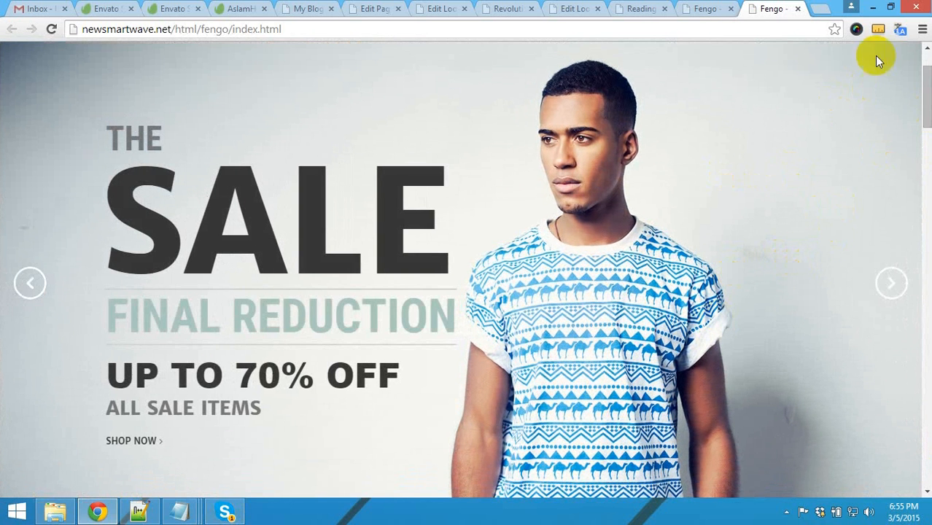
left_click(879, 31)
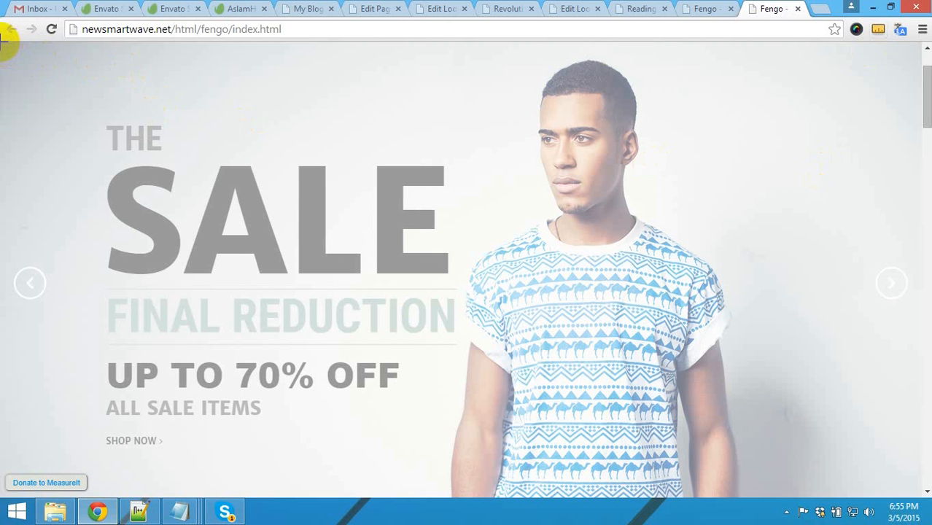
left_click_drag(3, 42, 925, 481)
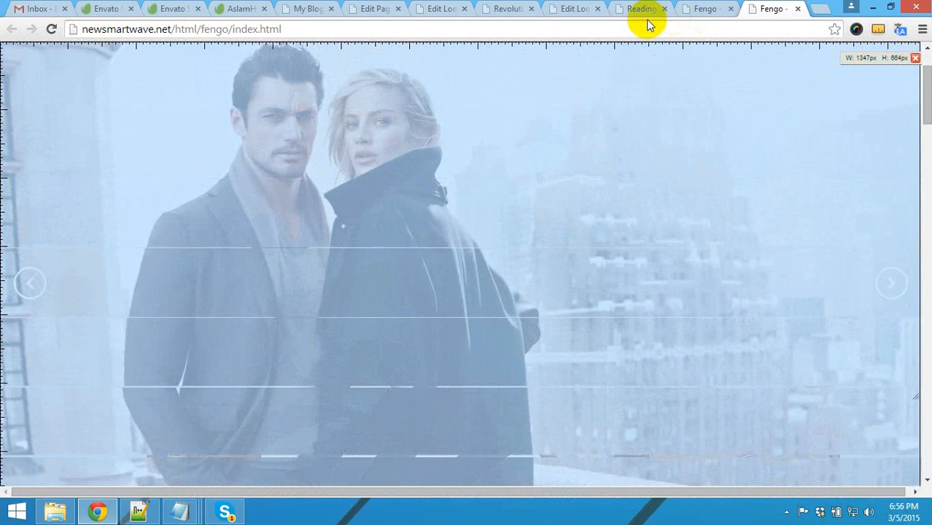
Go back to the Revolution Slider slide editor and open the slider settings in a new browser tab
left_click(502, 9)
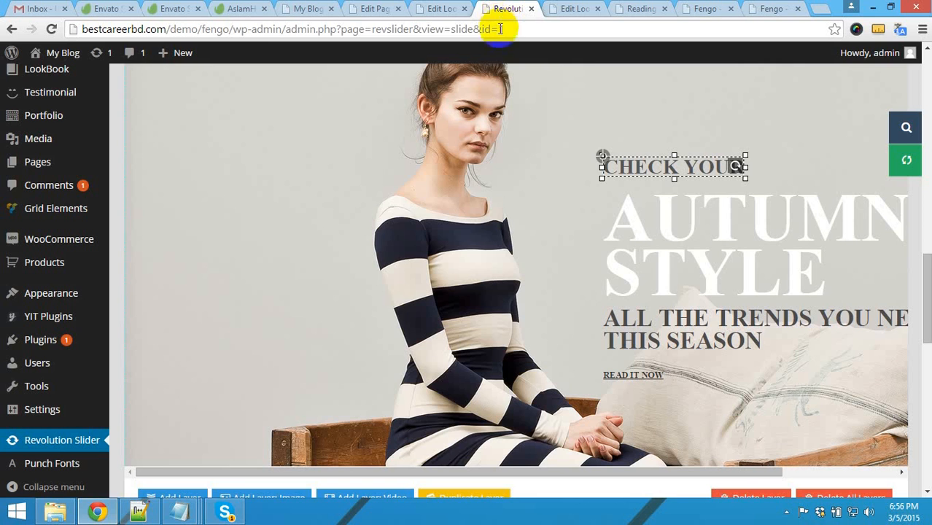
scroll(469, 403, "down", 10)
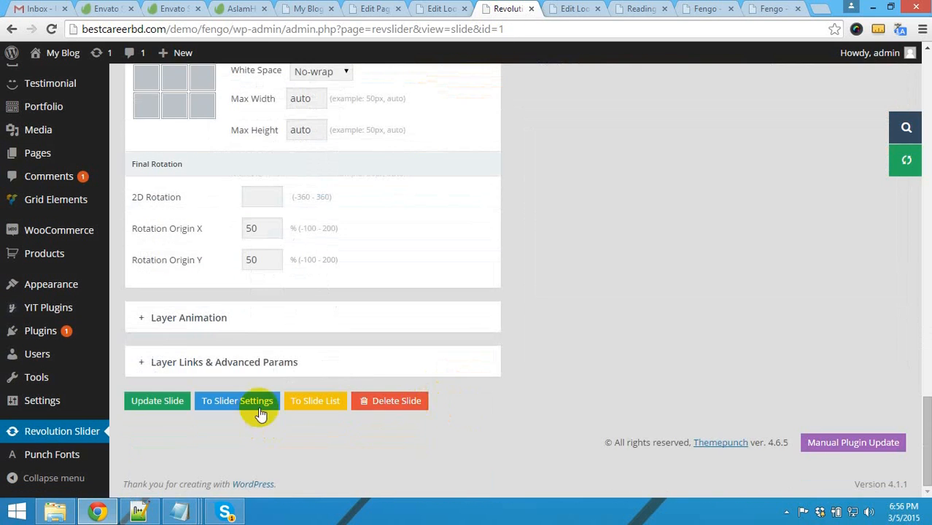
right_click(230, 401)
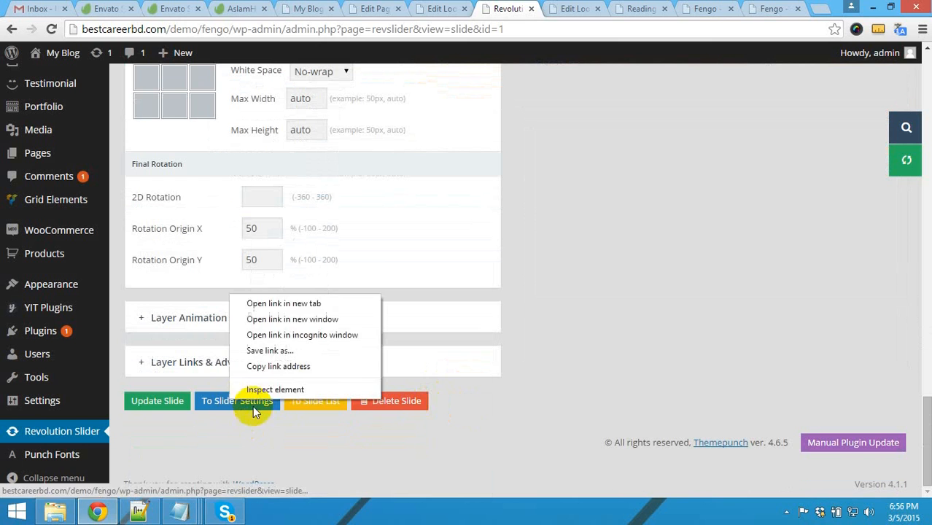
left_click(313, 303)
left_click(531, 7)
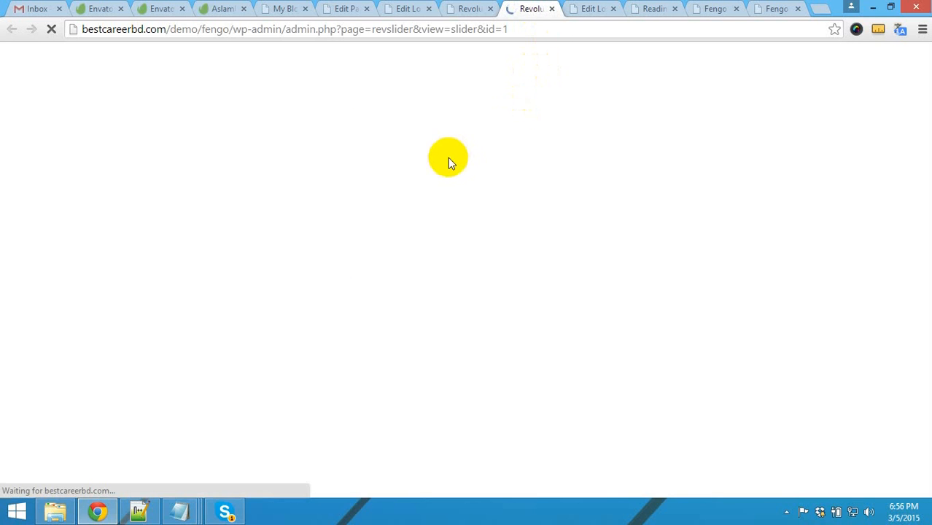
Find the Layers Grid Size in the slider settings and highlight its grid width
scroll(390, 288, "down", 5)
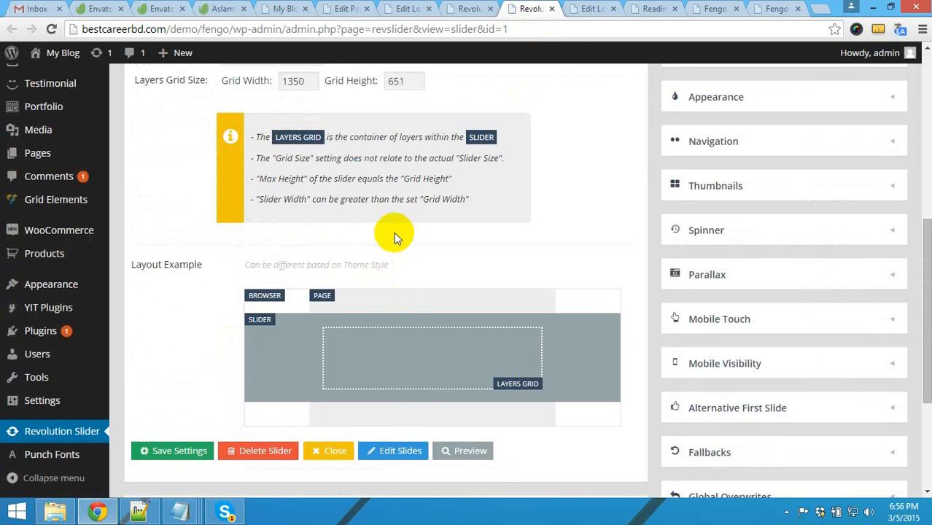
scroll(364, 248, "up", 3)
left_click_drag(326, 286, 271, 286)
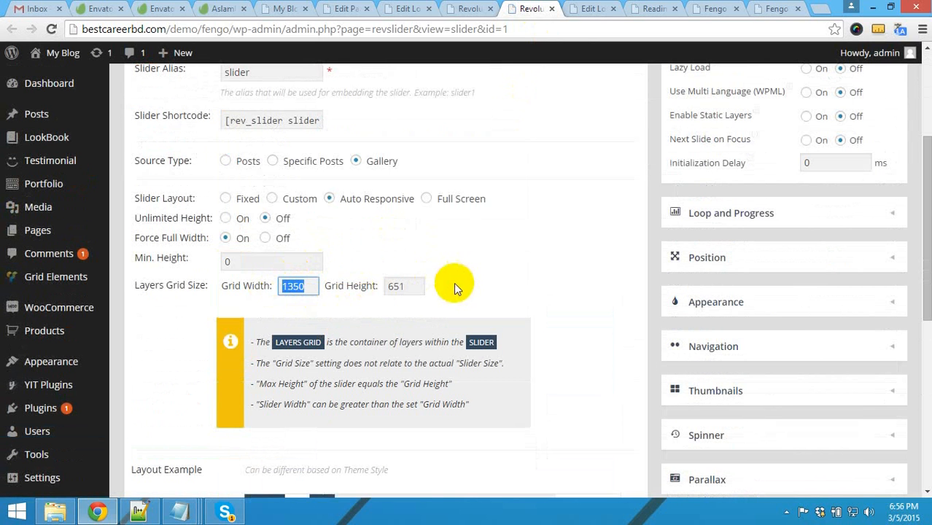
Highlight the Grid Width and Grid Height values of the Layers Grid Size in the slider settings
left_click_drag(414, 286, 385, 285)
left_click_drag(307, 286, 276, 286)
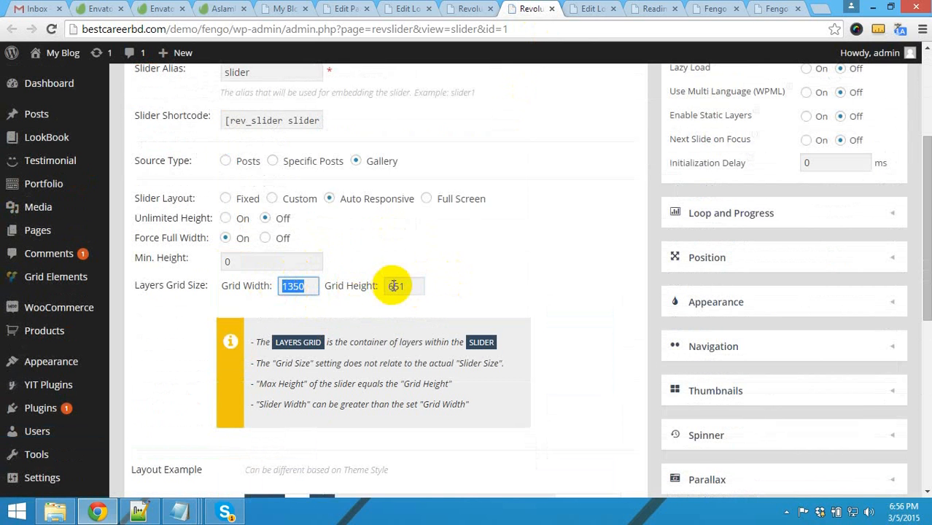
left_click_drag(409, 285, 373, 285)
left_click(474, 285)
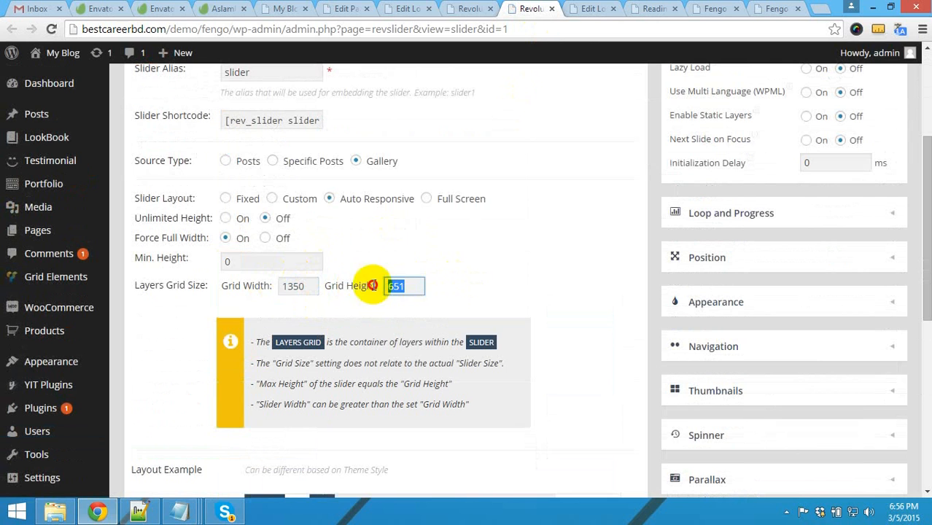
left_click_drag(300, 286, 272, 285)
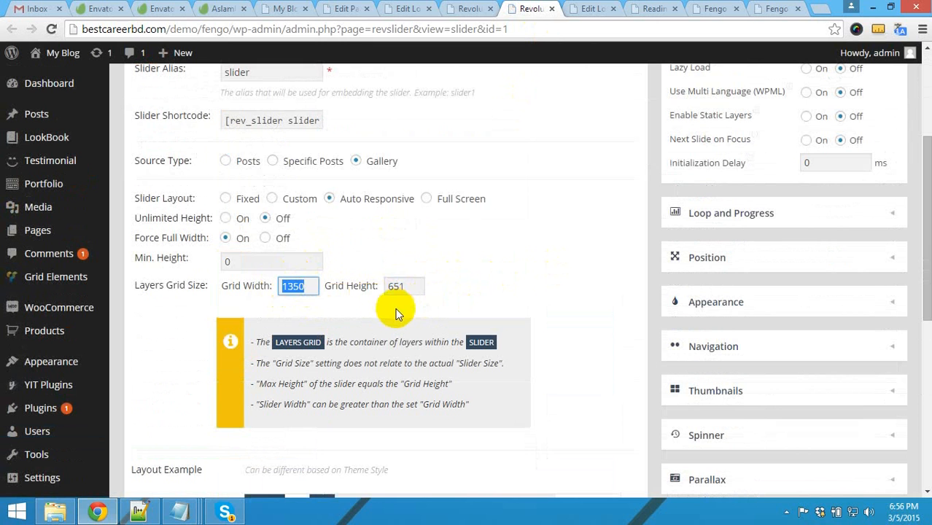
left_click_drag(409, 286, 387, 286)
left_click_drag(308, 291, 281, 287)
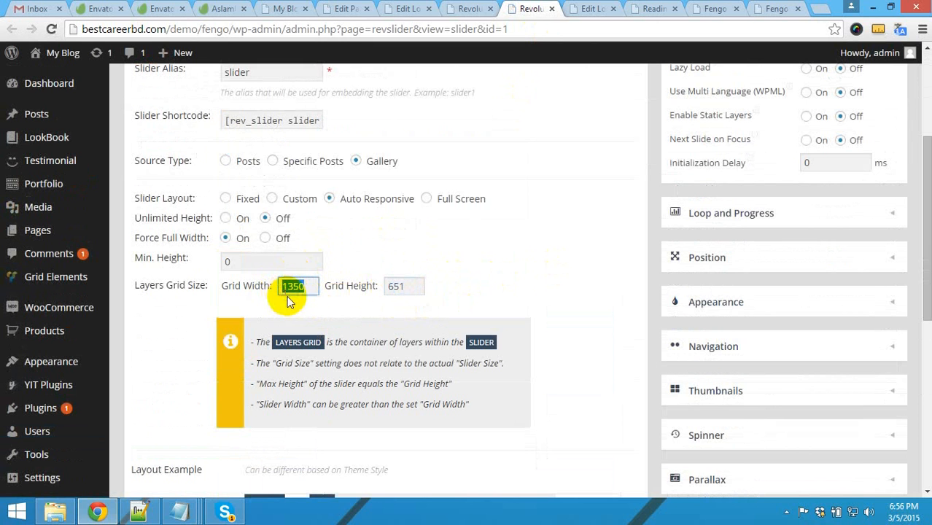
Close the slider settings page and return to the slide editor's layer preview
scroll(364, 399, "down", 15)
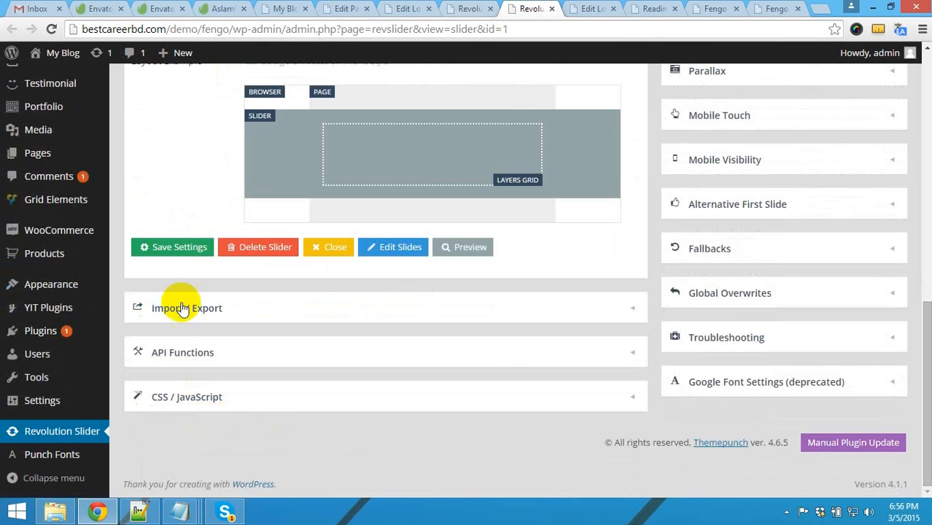
left_click(551, 9)
left_click(473, 6)
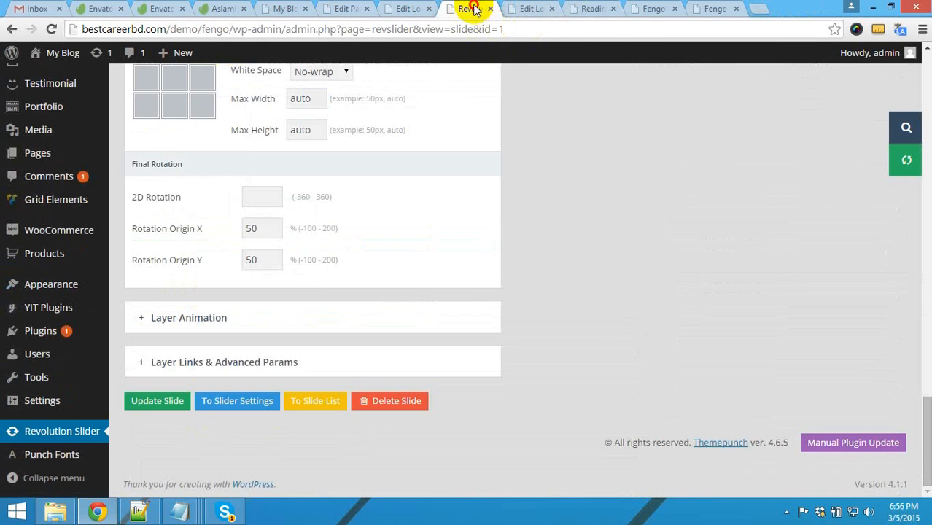
scroll(392, 268, "up", 15)
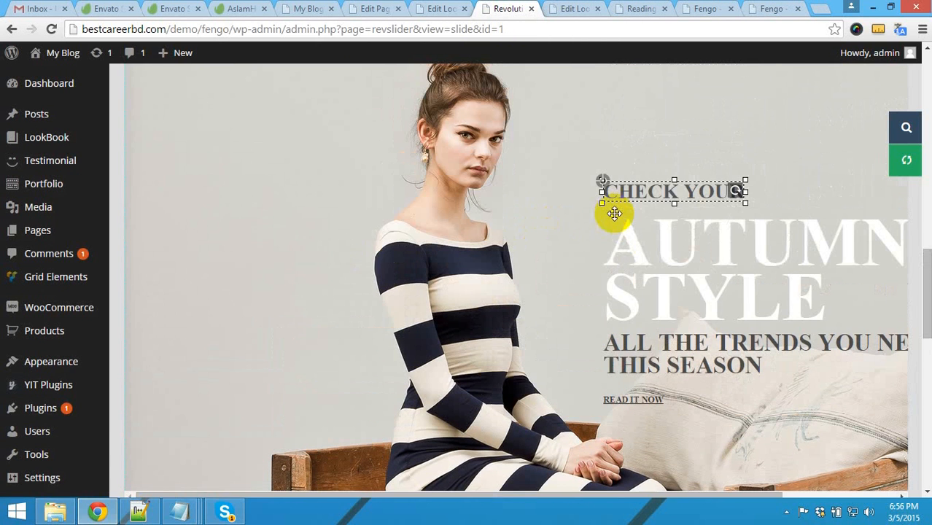
scroll(312, 341, "down", 5)
Switch to index.html in Notepad++ and highlight the "Check your" caption's data-x, data-y, data-speed and data-easing values
left_click(139, 512)
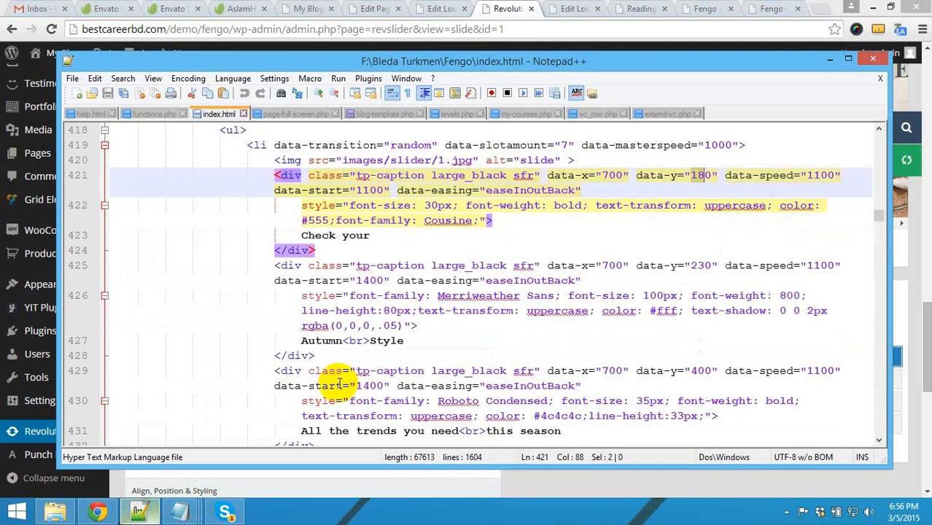
left_click(696, 179)
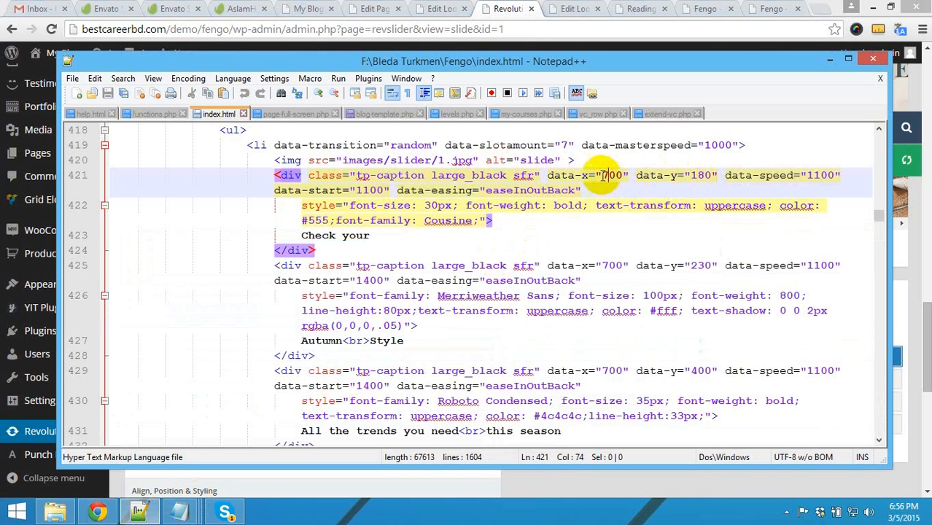
left_click_drag(574, 176, 717, 176)
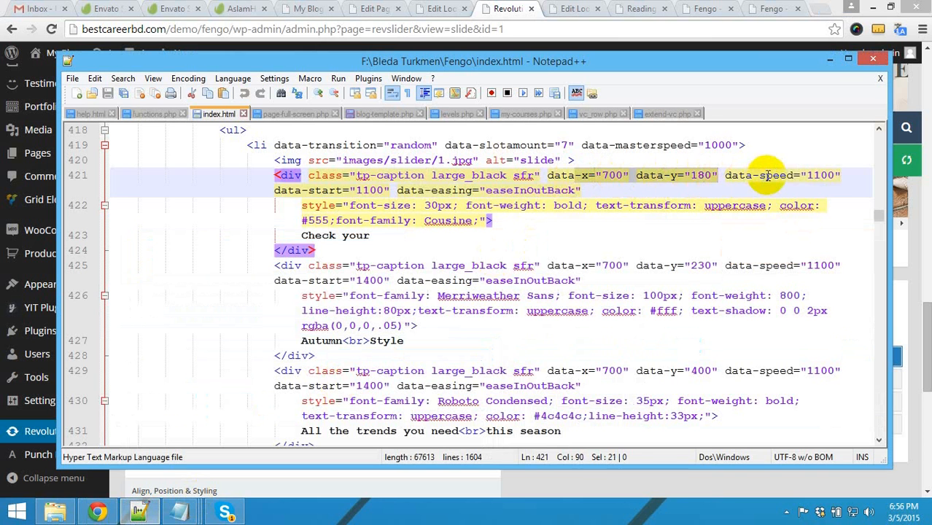
left_click(817, 175)
left_click_drag(808, 175, 834, 175)
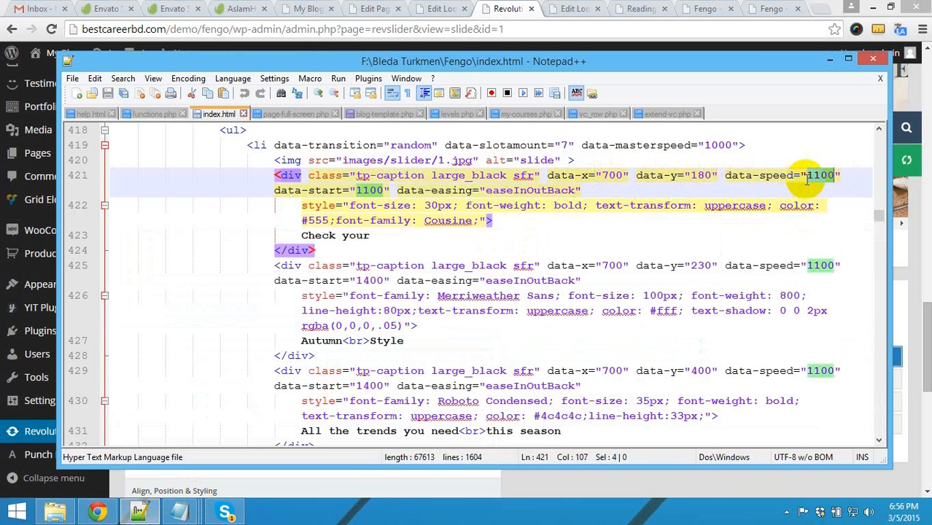
left_click(809, 175)
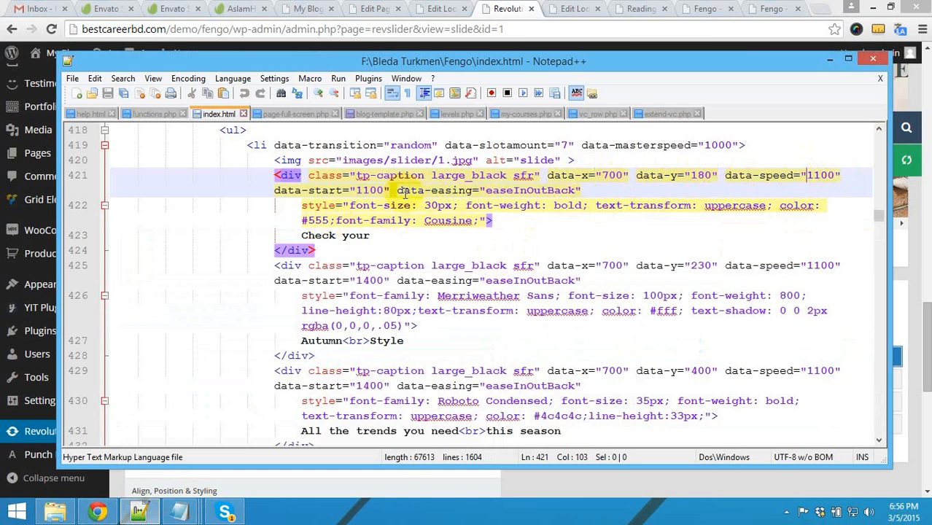
left_click_drag(418, 190, 580, 190)
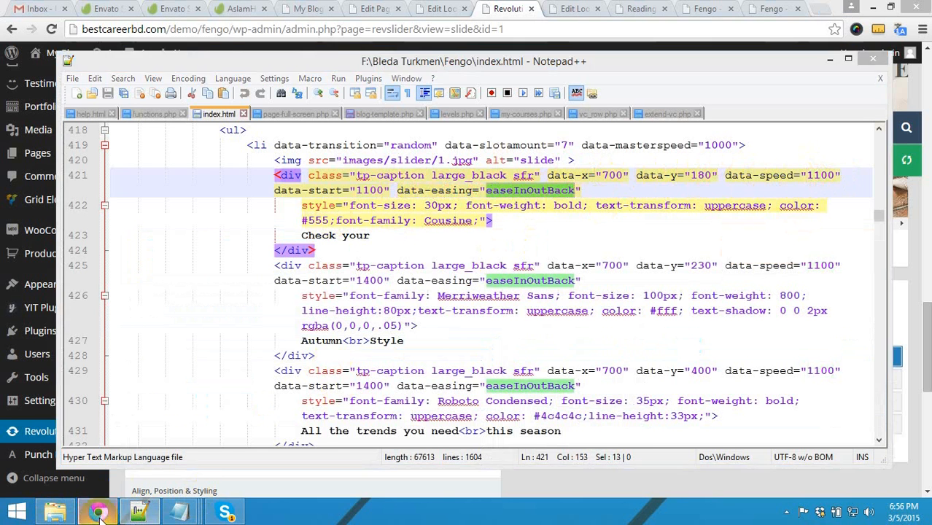
Go back to the slide editor, expand the Layer Animation settings and highlight the Start Duration and End Duration values
left_click(99, 513)
scroll(321, 372, "down", 6)
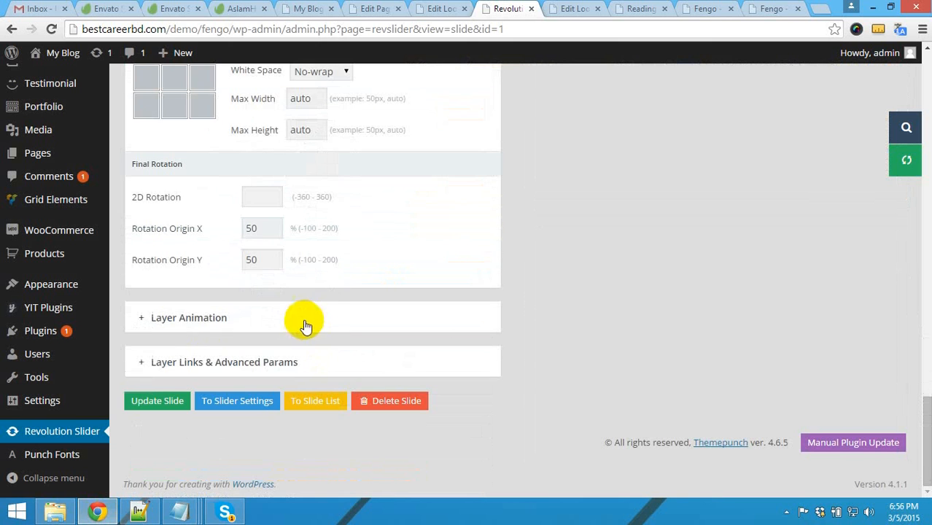
left_click(196, 321)
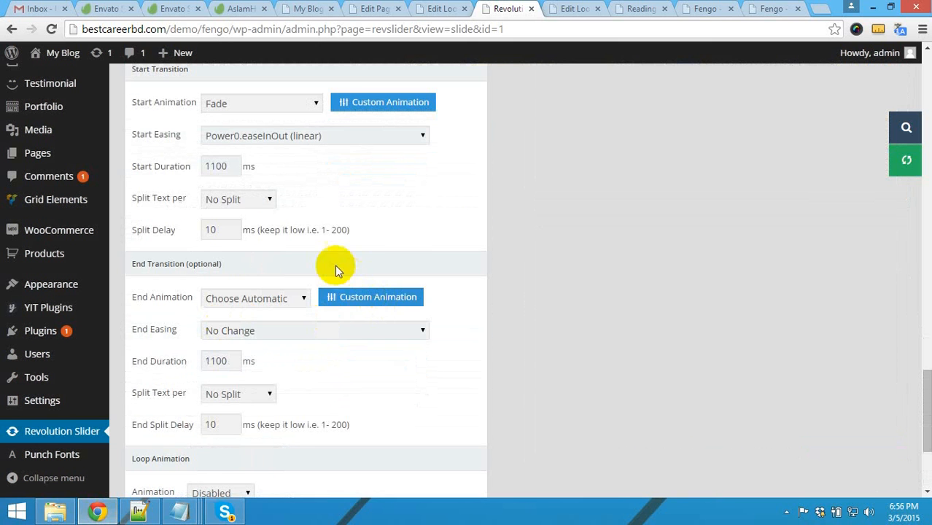
left_click_drag(235, 166, 201, 166)
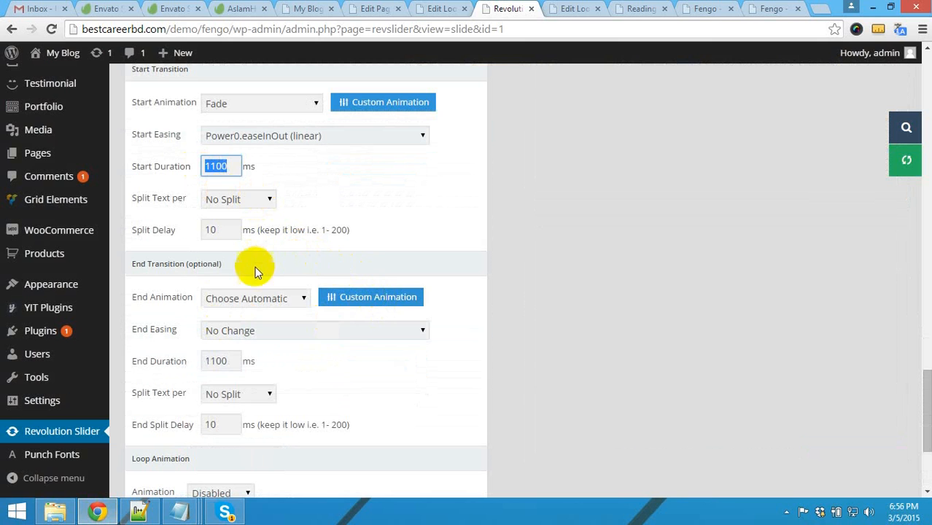
scroll(266, 291, "down", 1)
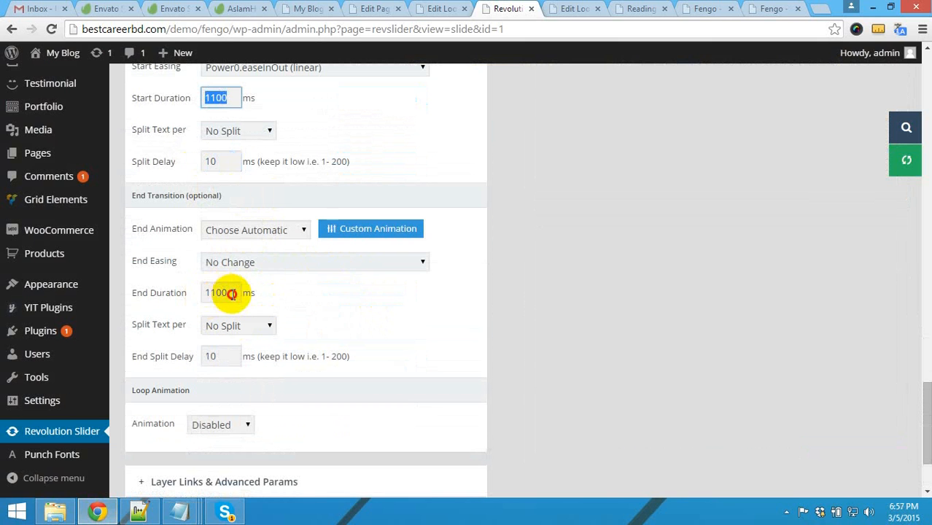
left_click_drag(232, 293, 198, 296)
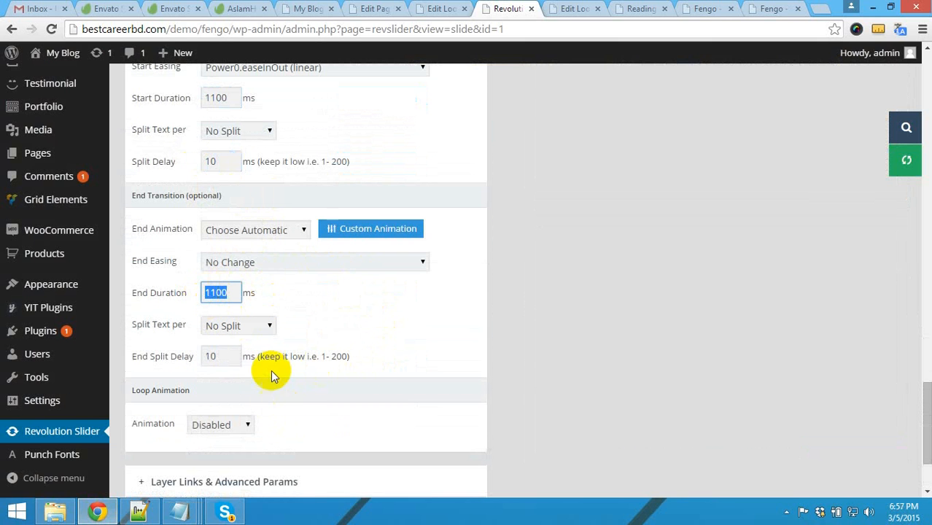
scroll(313, 219, "up", 1)
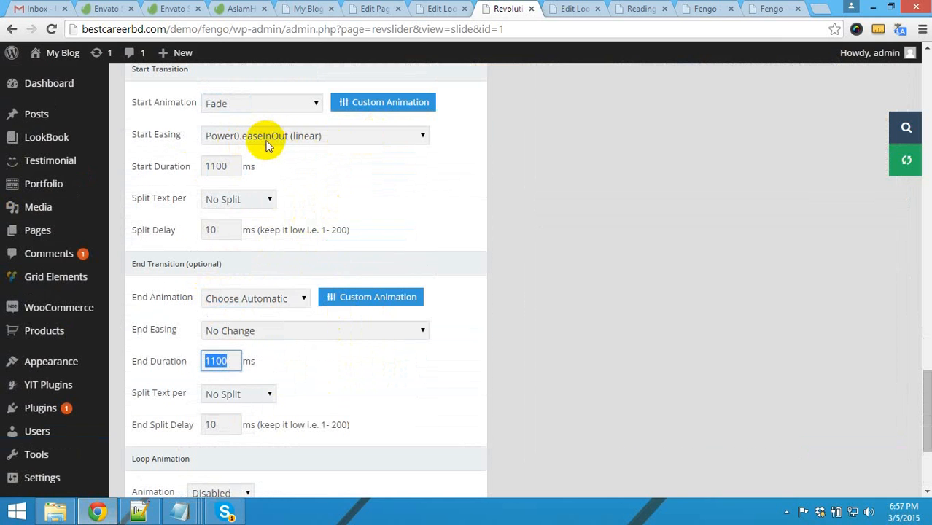
Check the "Check your" caption's data-easing value in index.html, and return to the slide editor
left_click(139, 512)
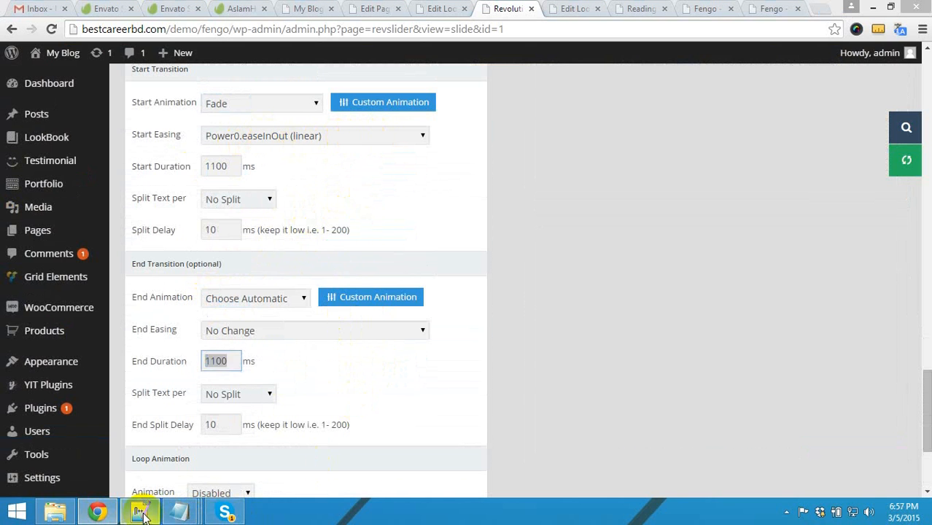
left_click(515, 193)
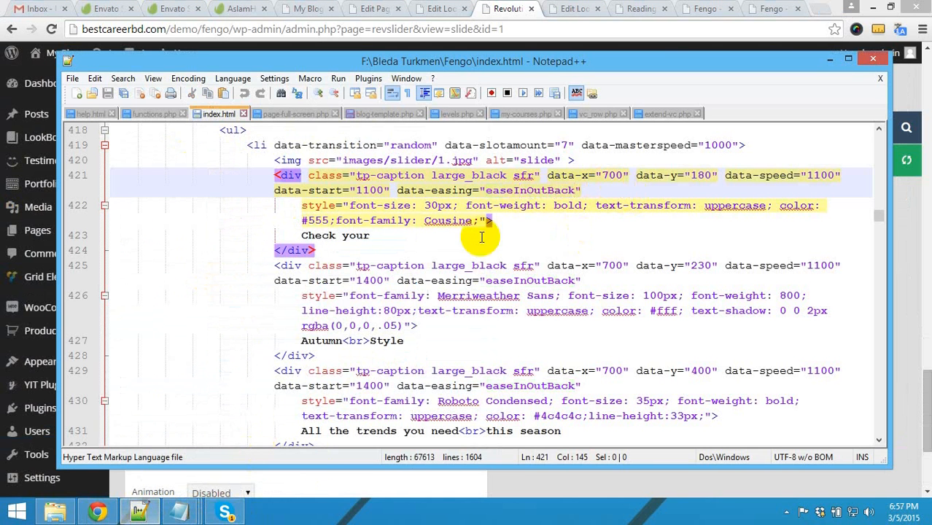
scroll(572, 255, "up", 4)
scroll(568, 271, "down", 3)
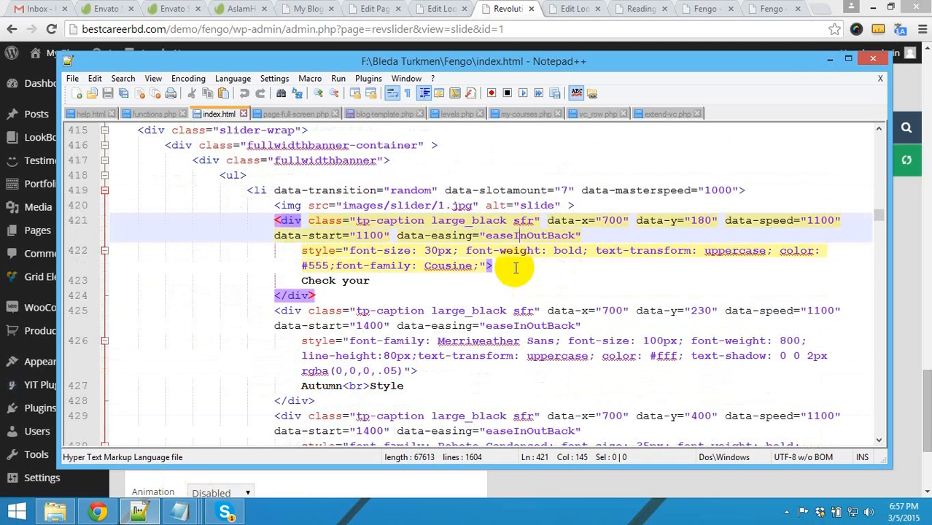
left_click(97, 512)
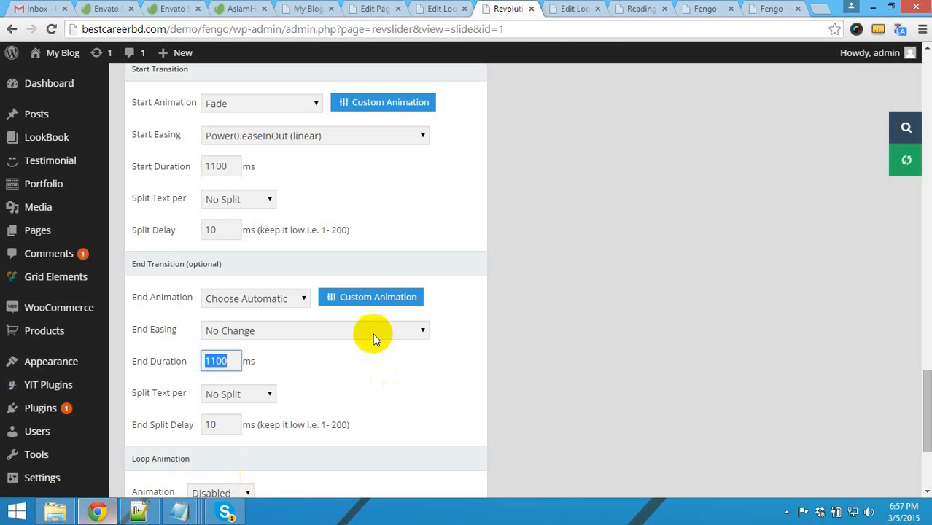
Look through the Start Easing options for easeInOutBack and compare them with the caption's data-easing value in index.html
left_click(387, 139)
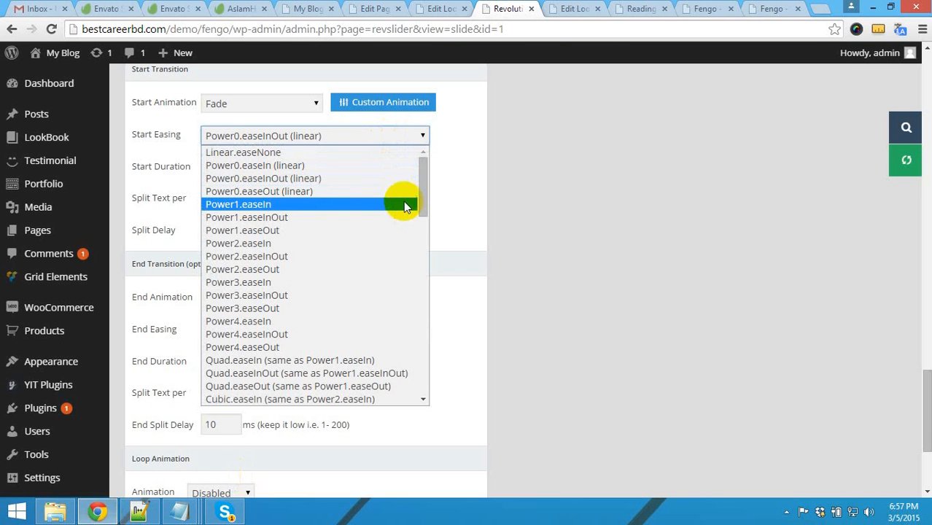
left_click_drag(423, 186, 423, 238)
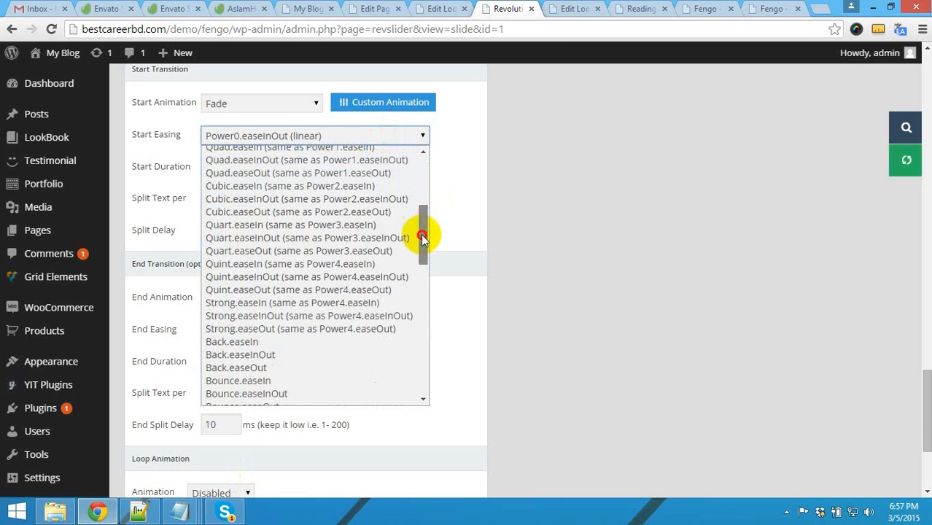
left_click_drag(422, 237, 423, 274)
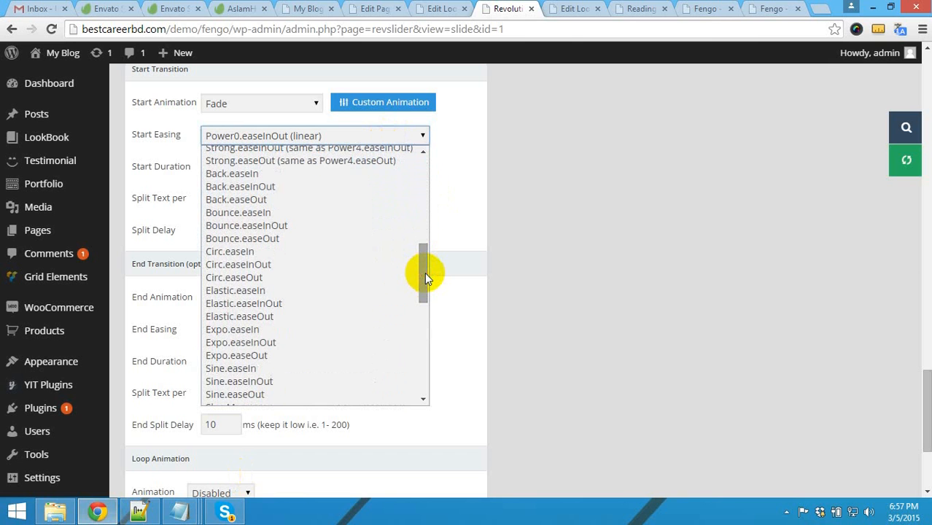
left_click_drag(425, 272, 418, 381)
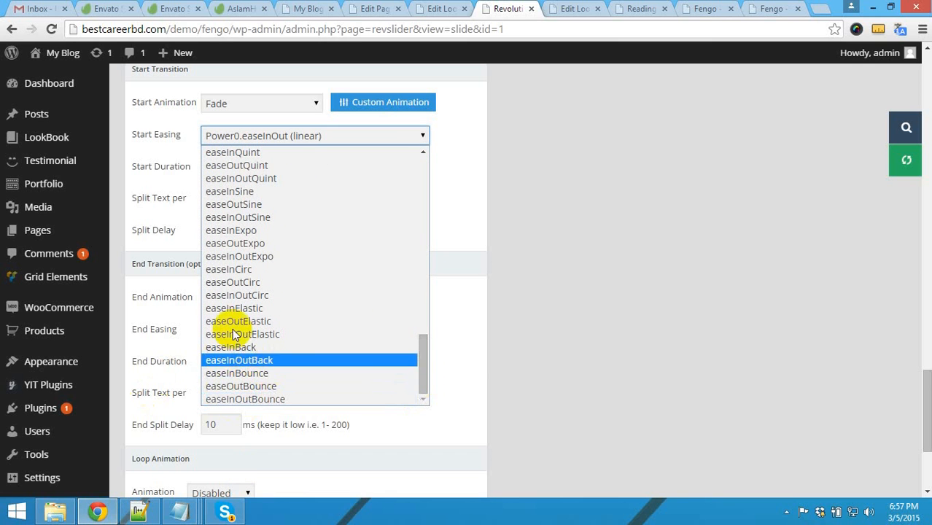
left_click(138, 512)
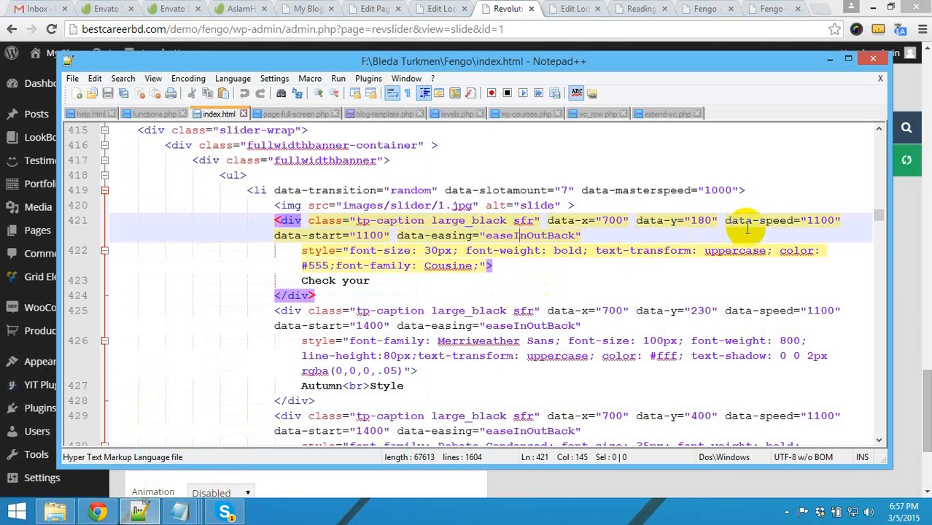
double_click(493, 235)
left_click(98, 512)
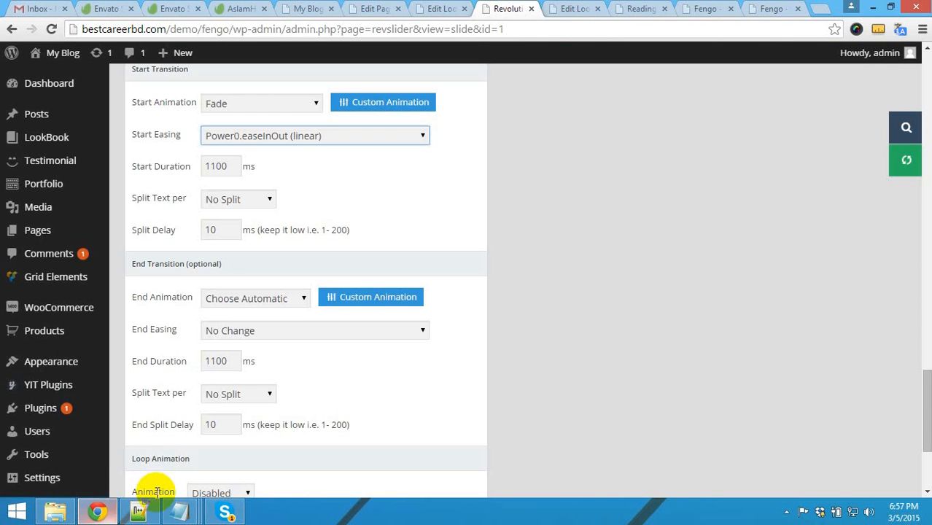
Set the layer's Start Easing to easeInOutBack
left_click(369, 137)
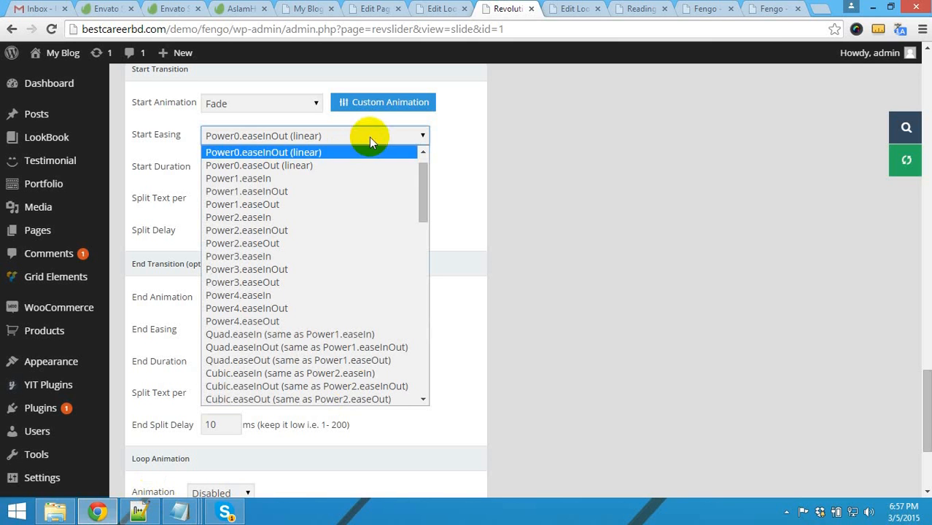
left_click_drag(420, 190, 419, 394)
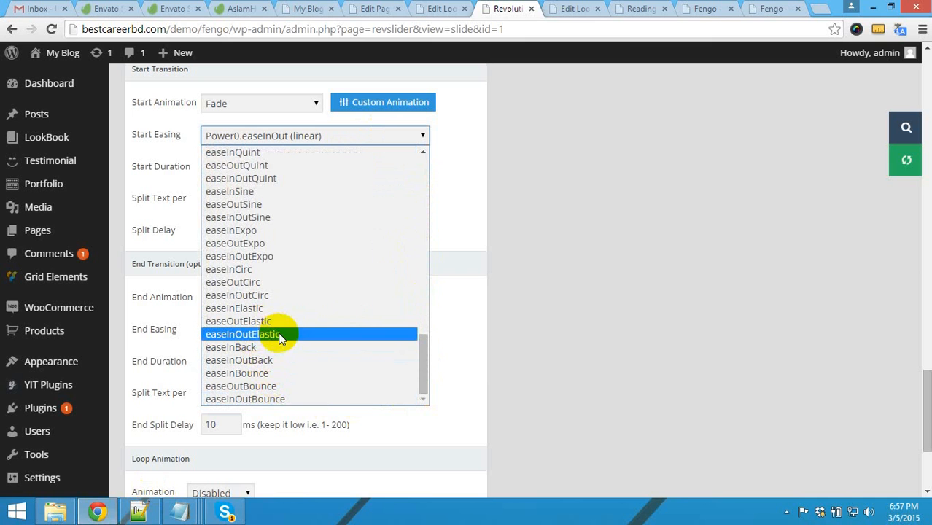
left_click(269, 359)
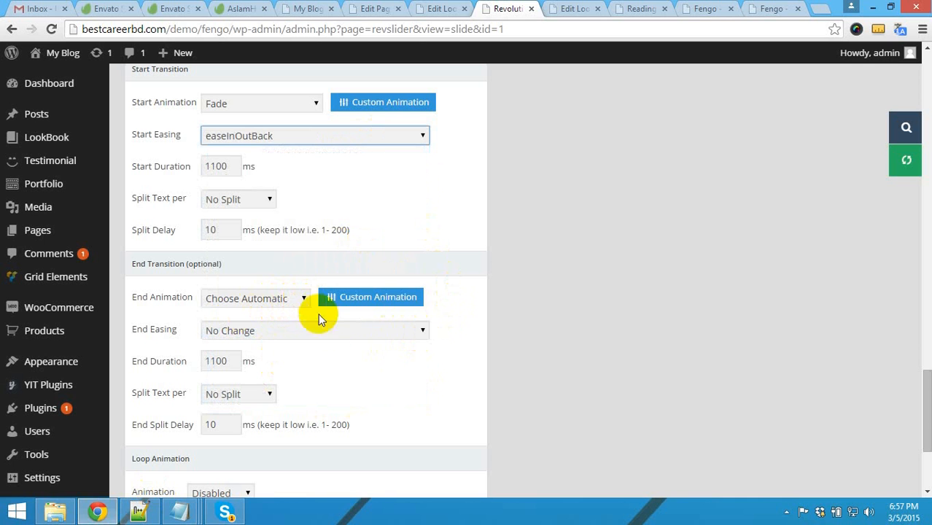
Show the Start Animation options, switch to the Fengo HTML demo page and close its MeasureIt overlay
left_click(314, 105)
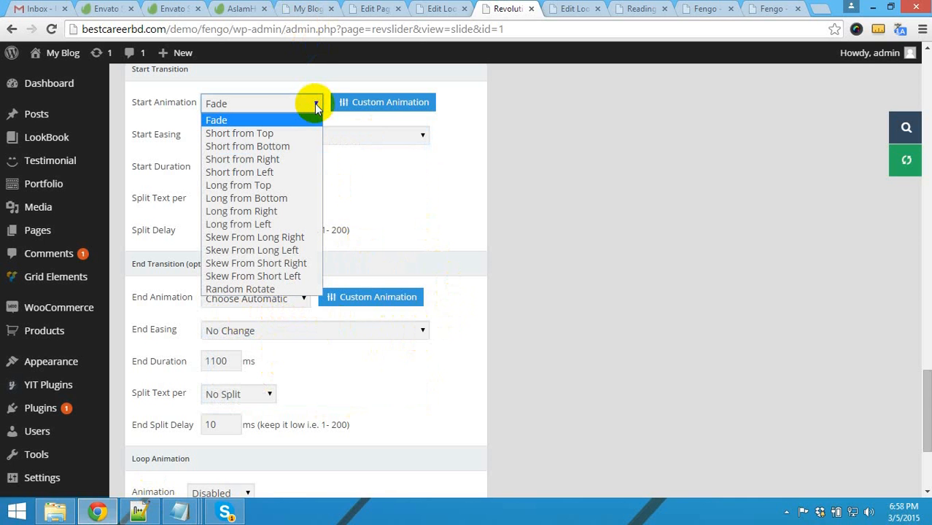
left_click(771, 9)
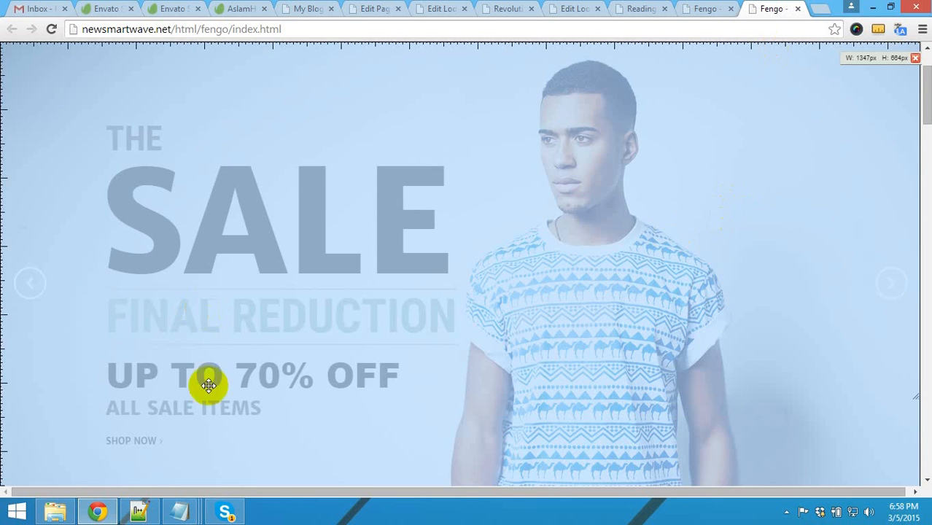
scroll(209, 385, "down", 4)
left_click(908, 65)
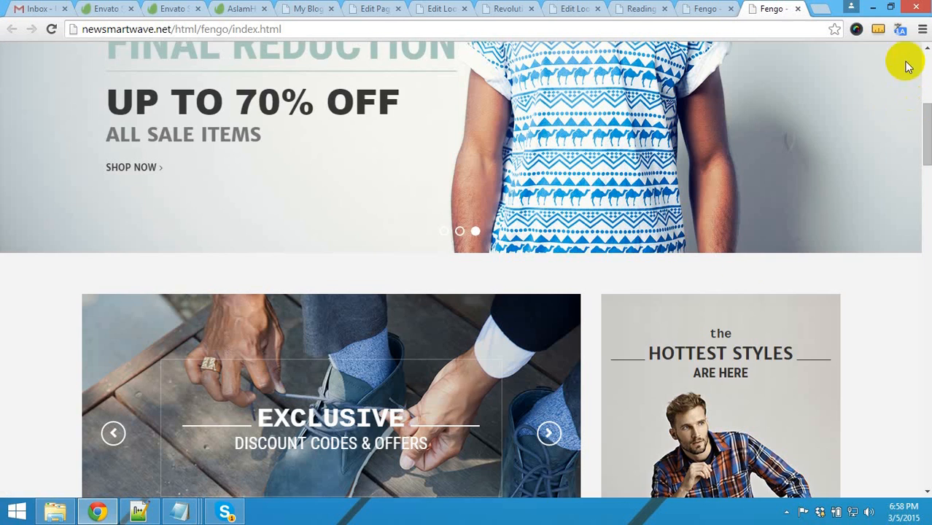
Show the demo's Autumn Style slide and examine the "Check your" caption's class values in index.html
left_click(447, 232)
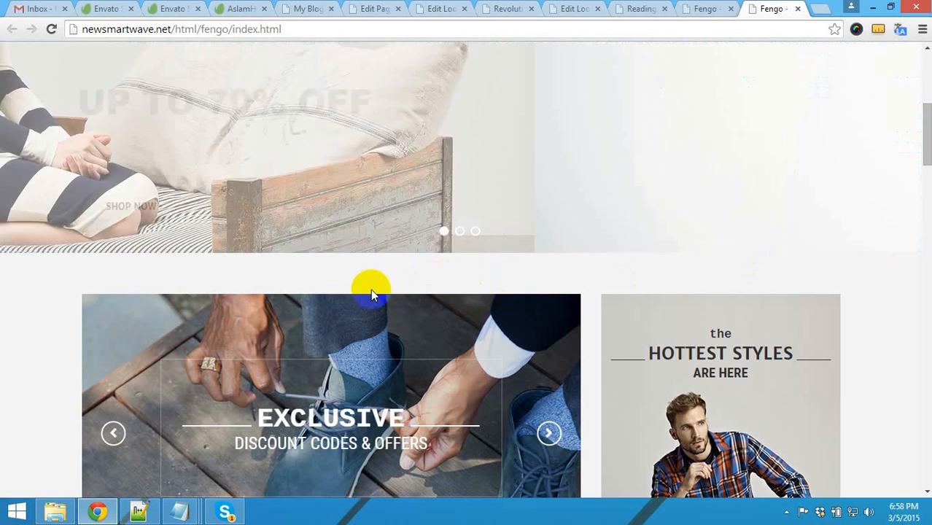
scroll(370, 289, "up", 3)
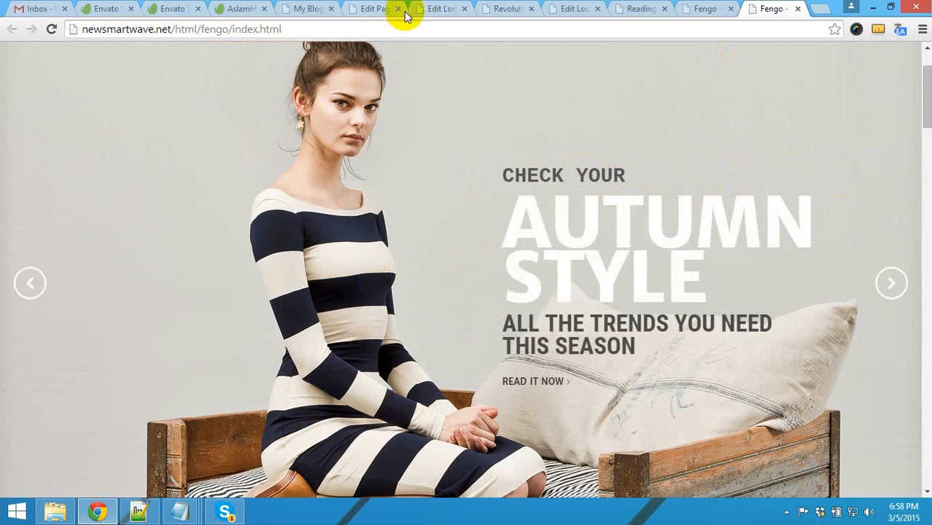
left_click(137, 513)
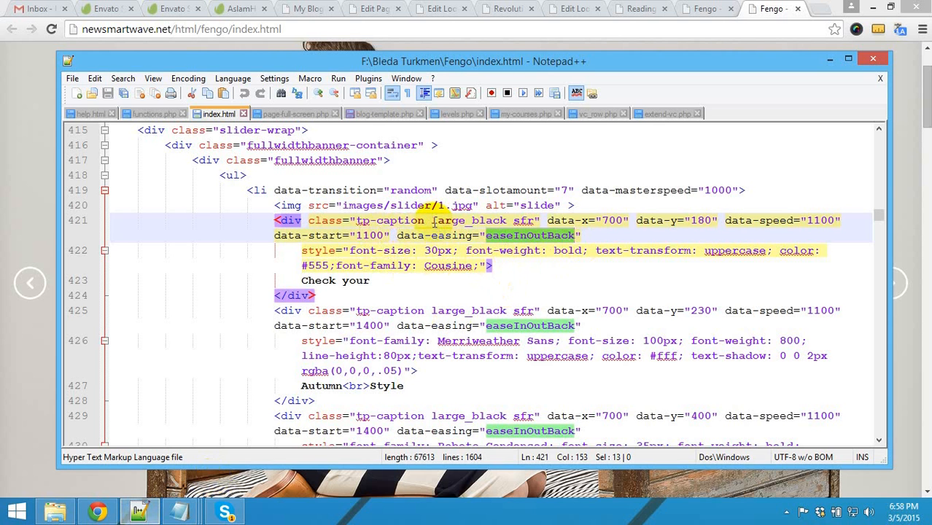
left_click_drag(434, 220, 470, 220)
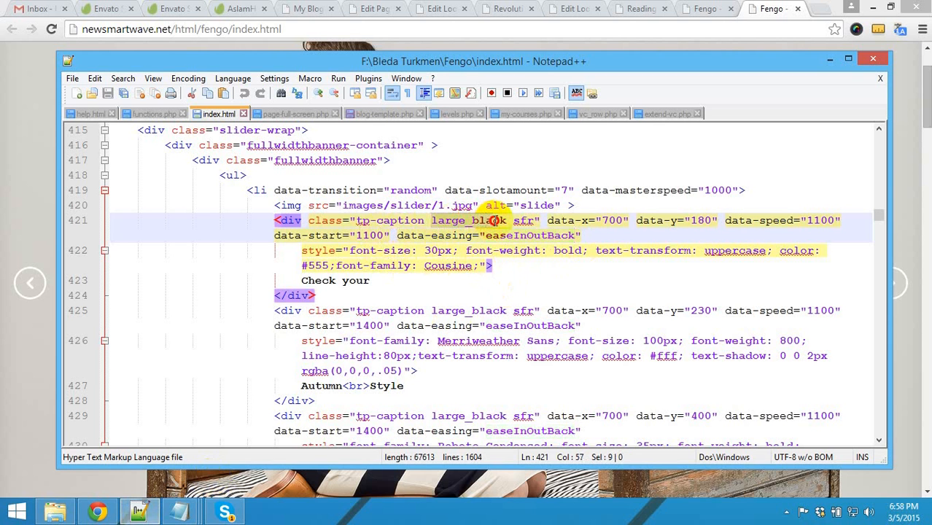
left_click(461, 221)
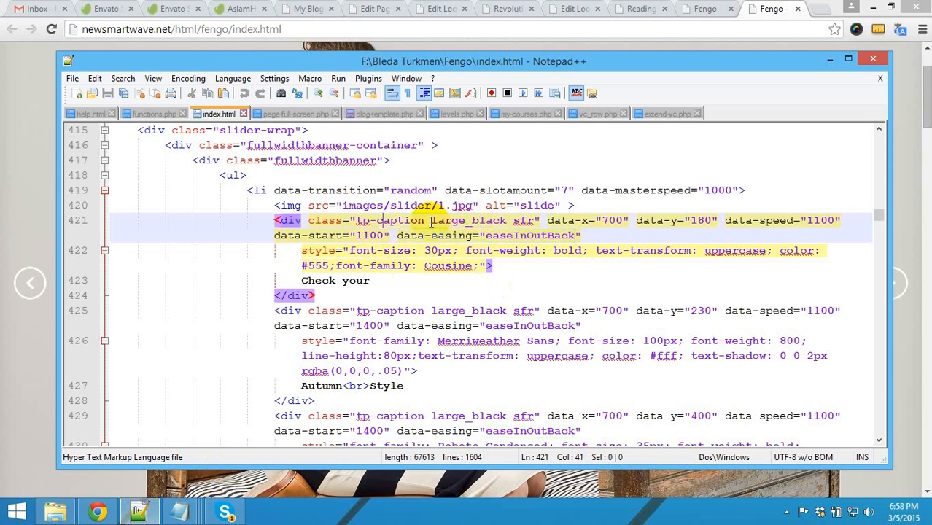
left_click_drag(431, 221, 531, 221)
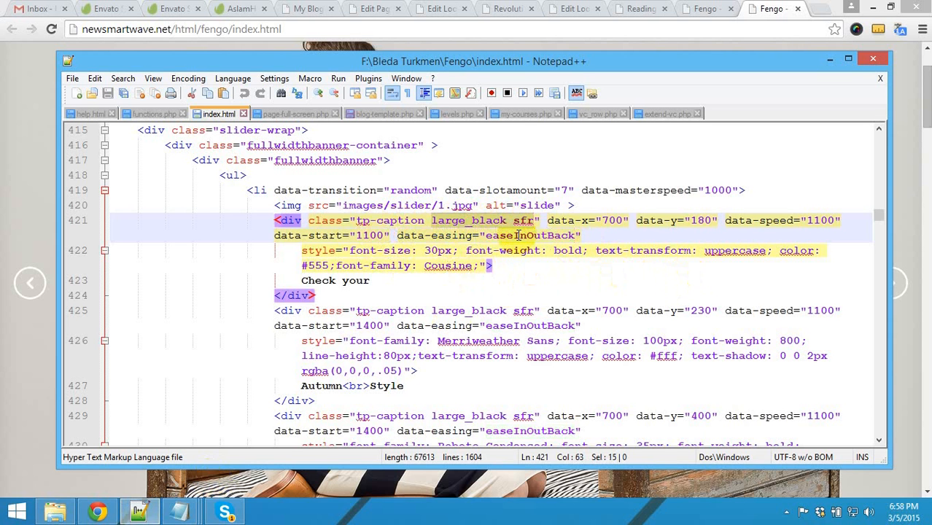
Return to the Fengo demo page and cycle through its slides to watch the captions animate in and out
left_click(101, 514)
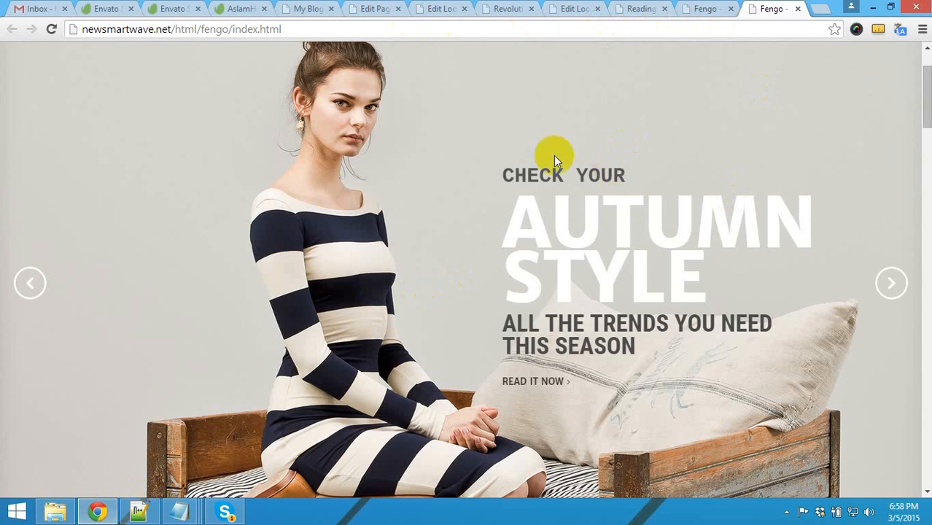
left_click(24, 282)
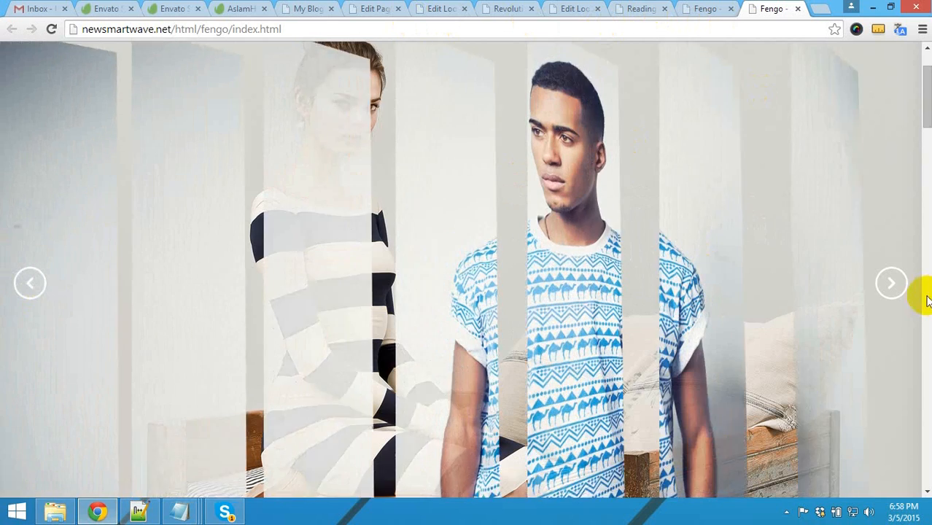
left_click(894, 285)
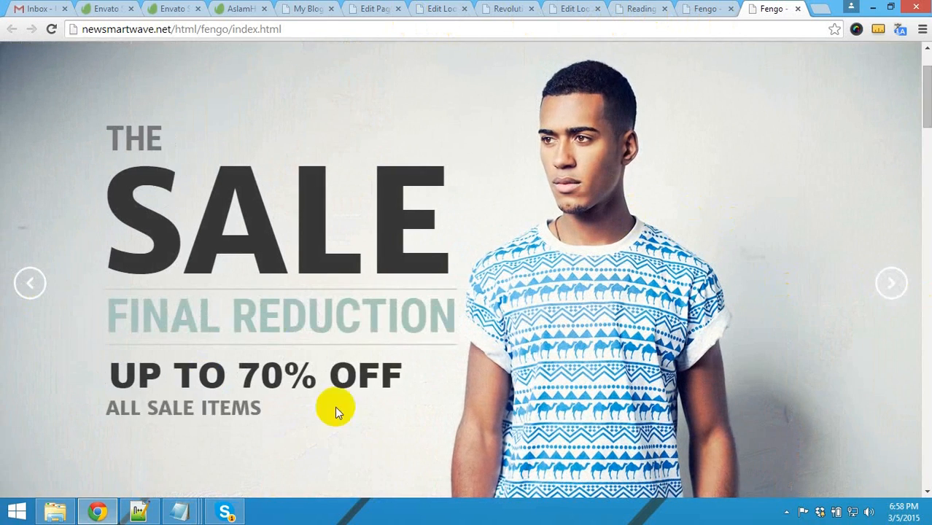
scroll(334, 412, "down", 2)
left_click(446, 374)
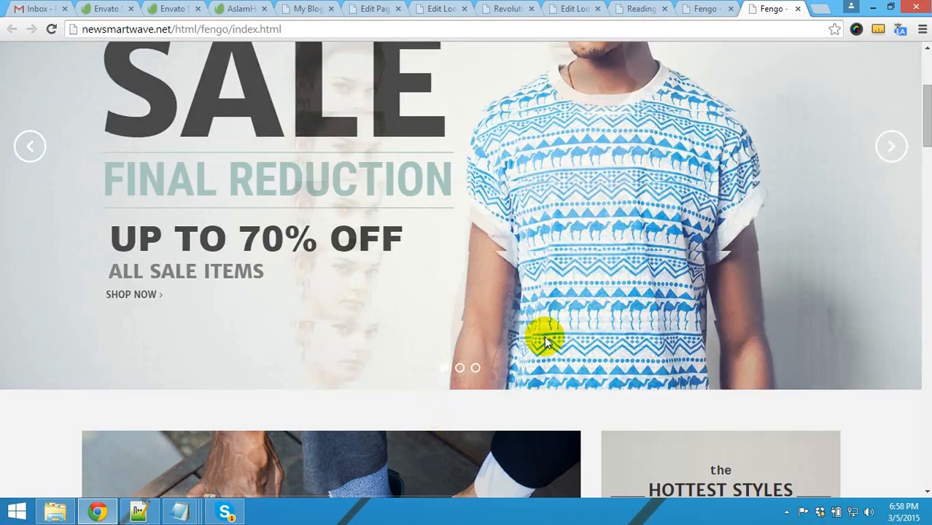
scroll(546, 333, "up", 3)
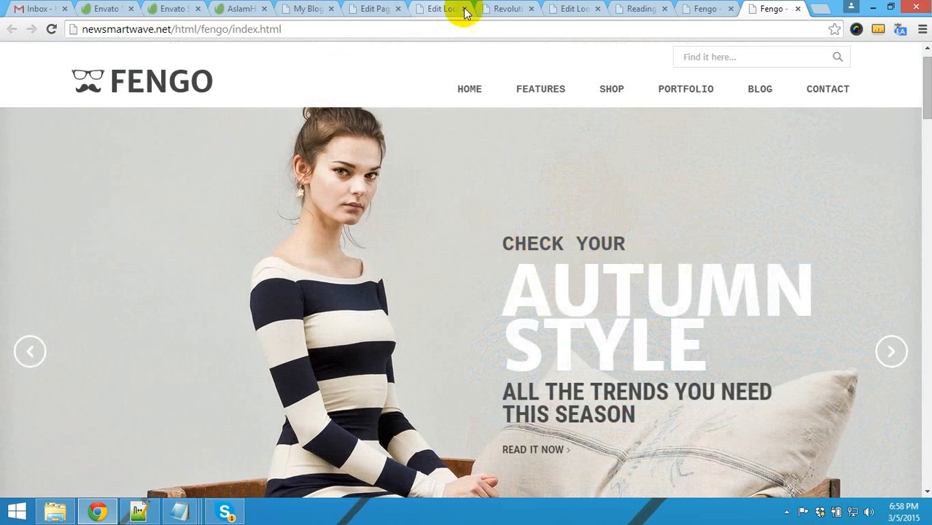
In the Revolution Slider slide editor, set the layer's Start Animation to Short from Right and End Animation to Short to Right
left_click(501, 9)
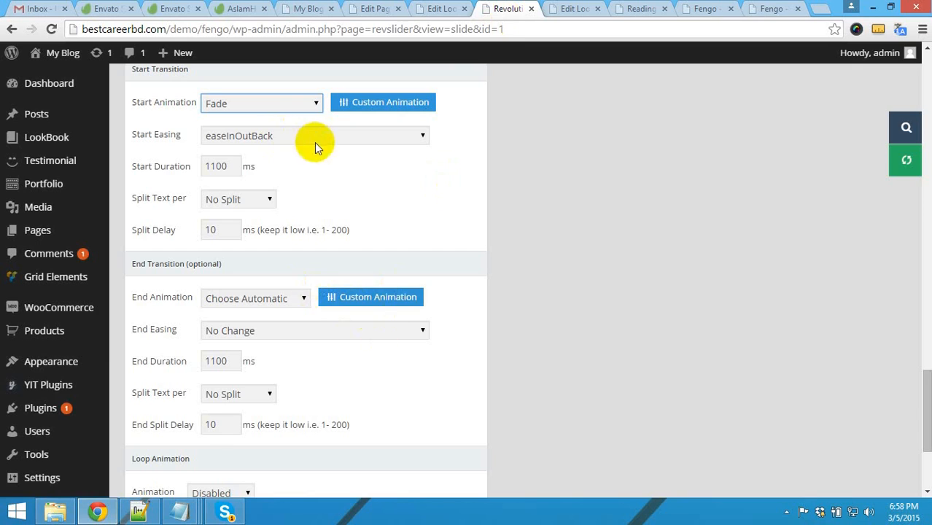
scroll(305, 165, "up", 1)
left_click(316, 172)
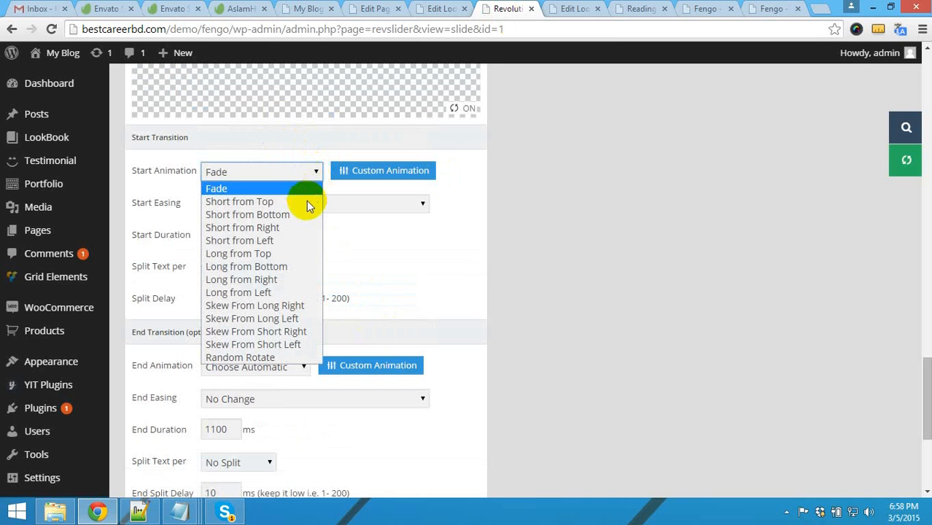
left_click(283, 228)
scroll(337, 298, "down", 1)
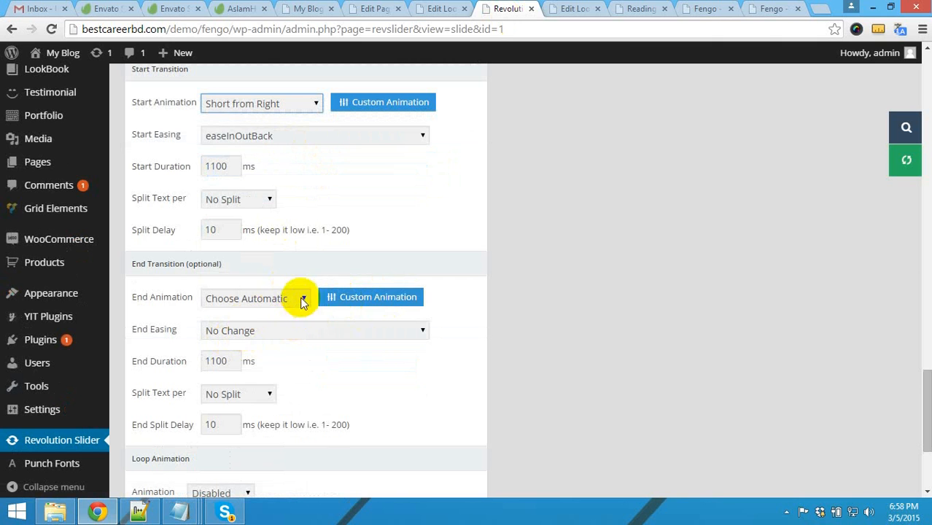
left_click(304, 302)
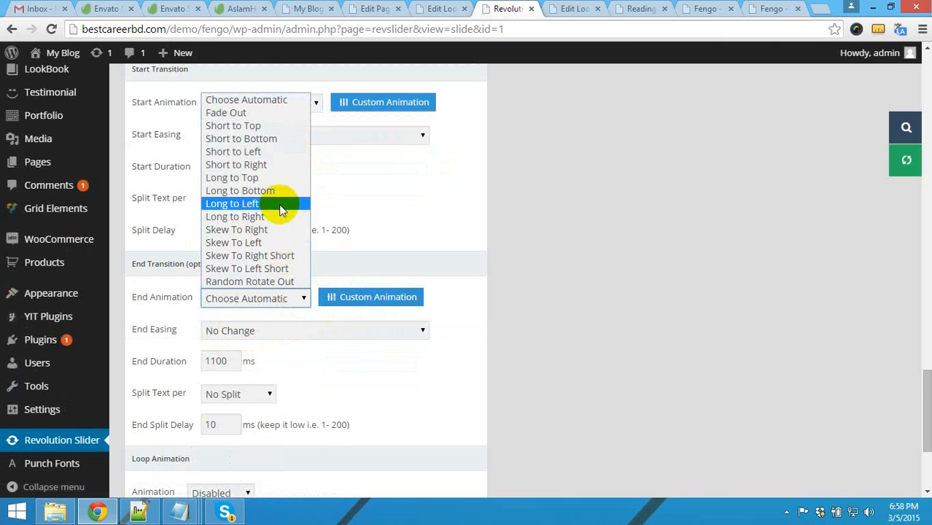
left_click(270, 165)
Select the "Autumn Style" layer on the slide and expand its Layer General Parameters
scroll(471, 327, "up", 4)
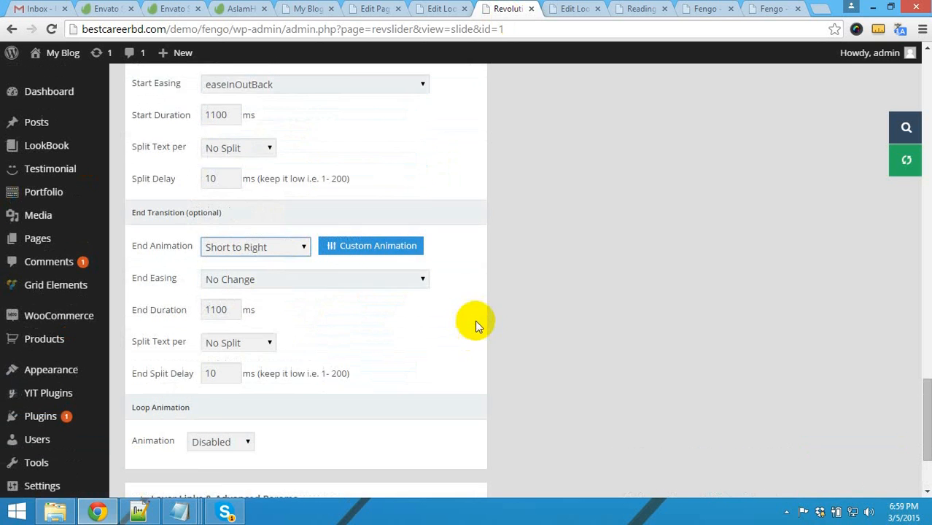
scroll(544, 297, "up", 3)
scroll(368, 384, "down", 2)
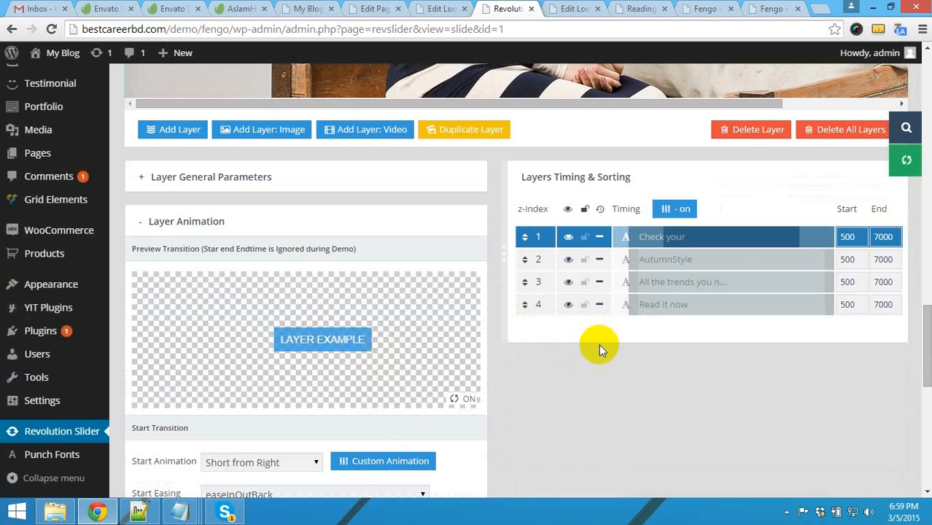
scroll(618, 260, "up", 5)
left_click(571, 295)
scroll(562, 305, "down", 3)
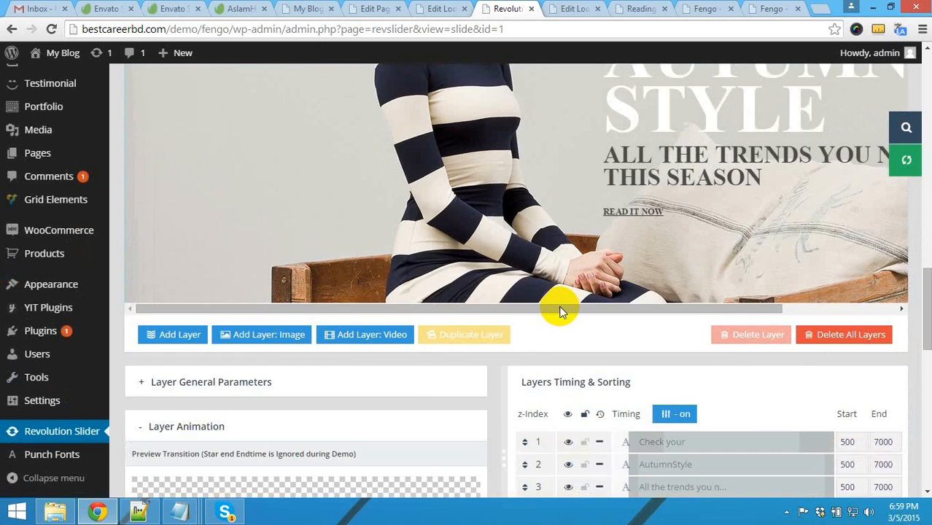
scroll(668, 224, "up", 2)
left_click(676, 202)
scroll(603, 305, "down", 7)
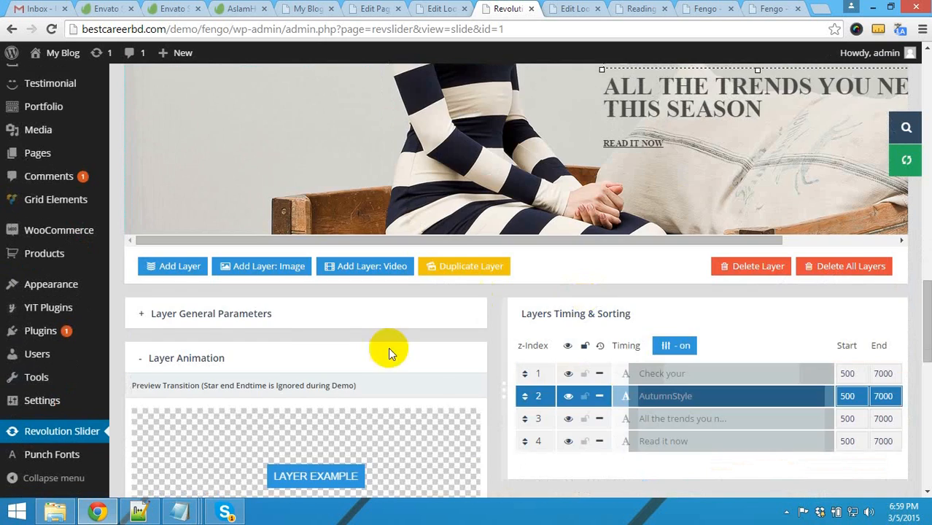
scroll(252, 273, "up", 3)
left_click(154, 245)
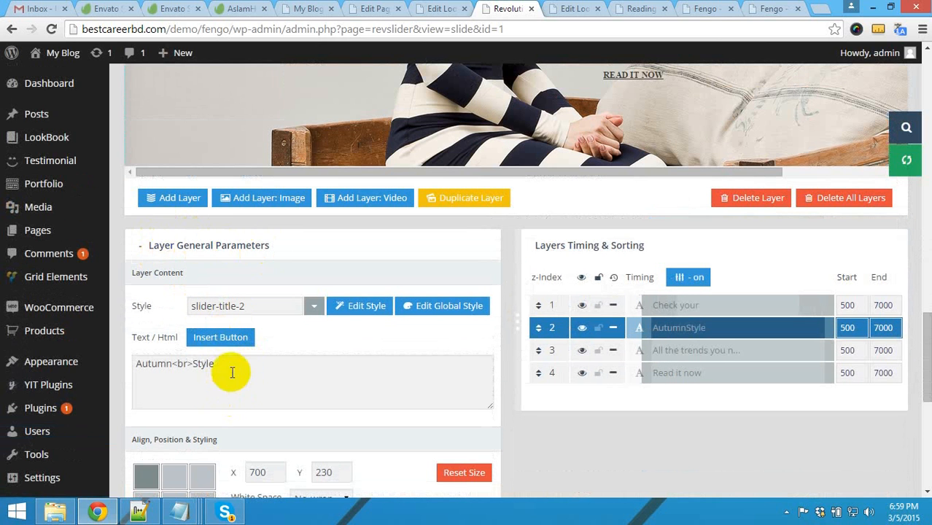
Compare the layer's Autumn<br>Style text with the matching caption text in index.html
left_click_drag(232, 368, 142, 364)
left_click(136, 518)
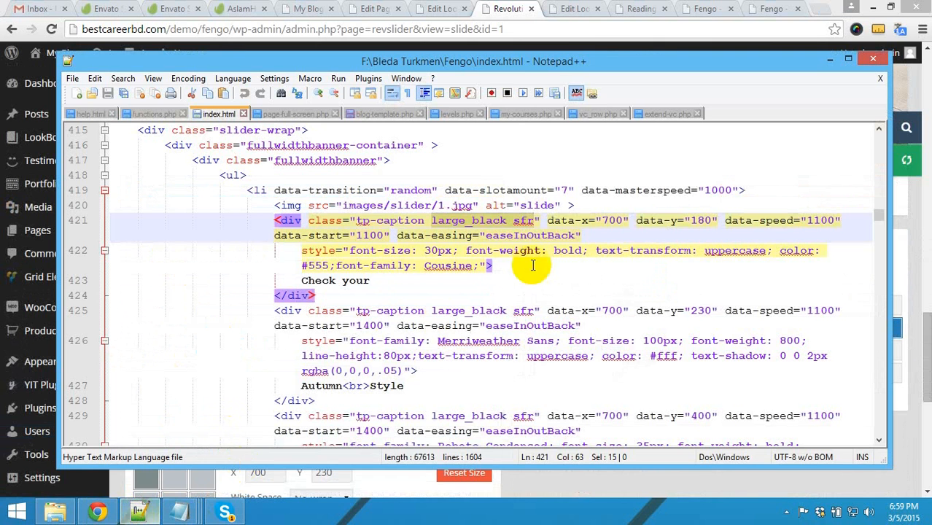
scroll(391, 374, "down", 2)
left_click_drag(300, 296, 437, 296)
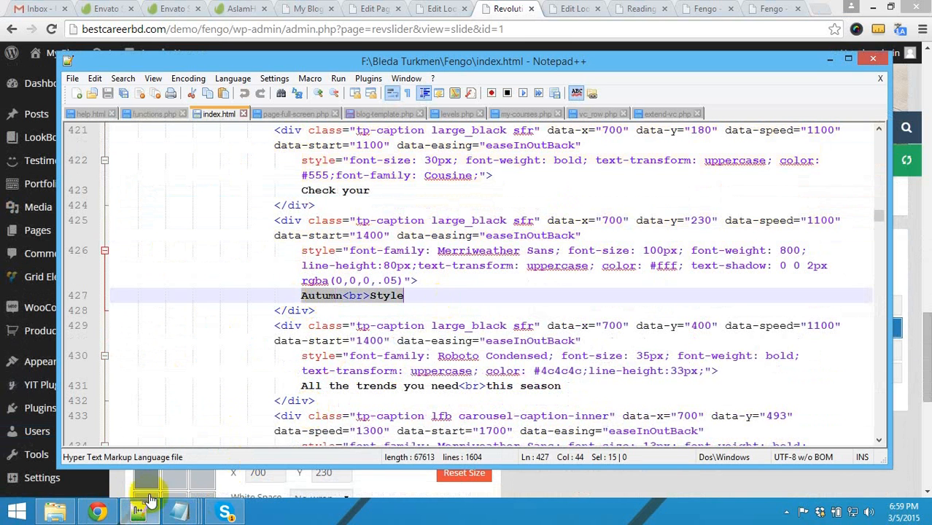
Compare the "Autumn Style" caption's inline style declarations in index.html with the slider-title-2 style, closing the style editor without changes
left_click(349, 250)
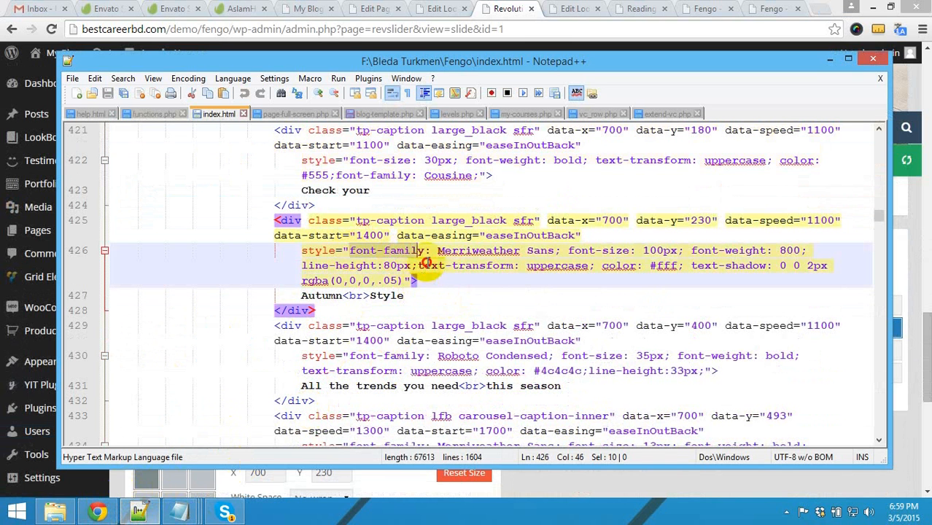
left_click(426, 264)
left_click_drag(350, 250, 403, 281)
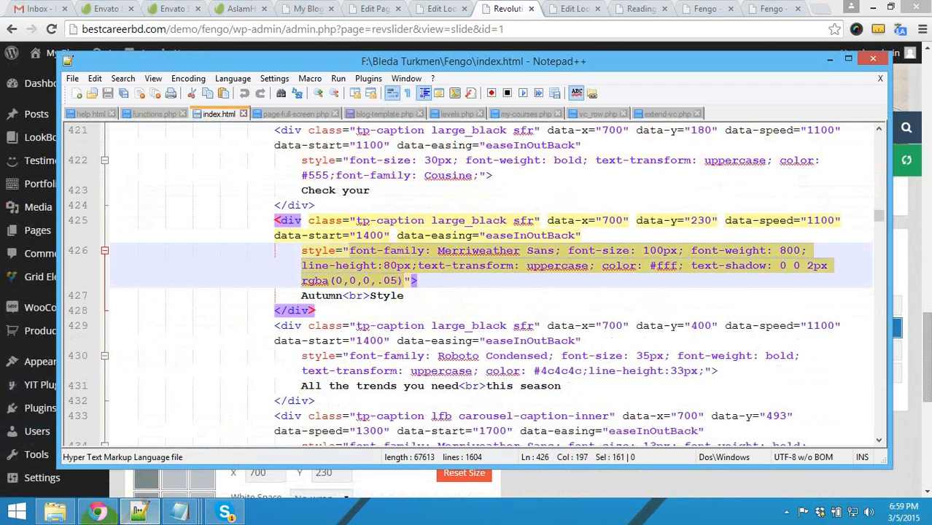
left_click(100, 516)
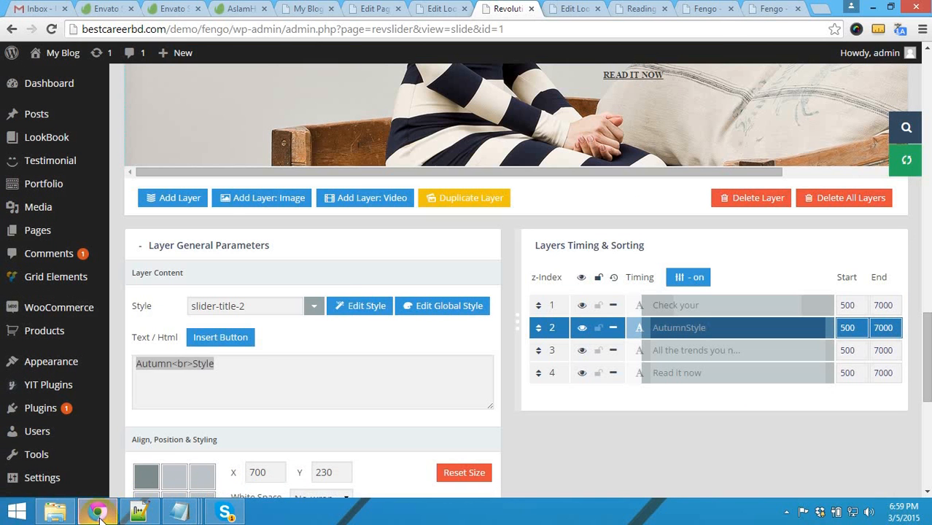
left_click(365, 307)
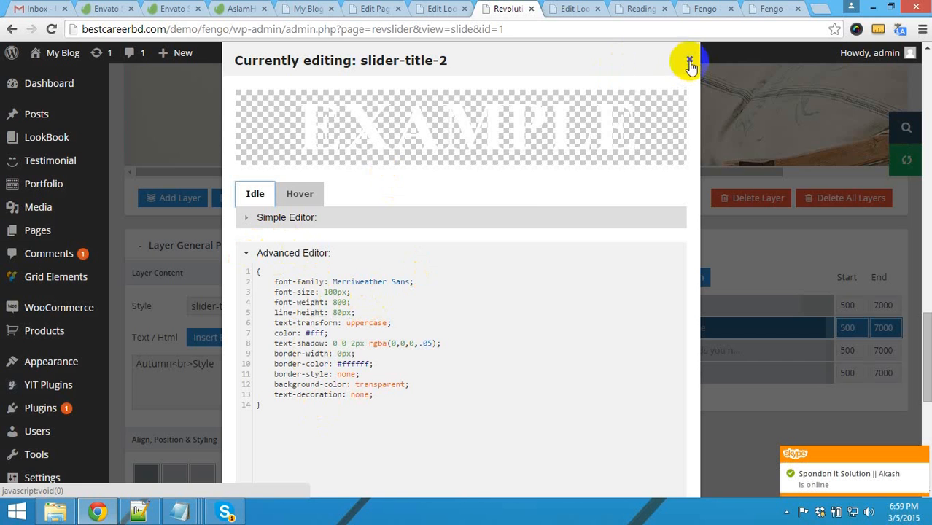
scroll(474, 335, "down", 3)
scroll(482, 291, "up", 5)
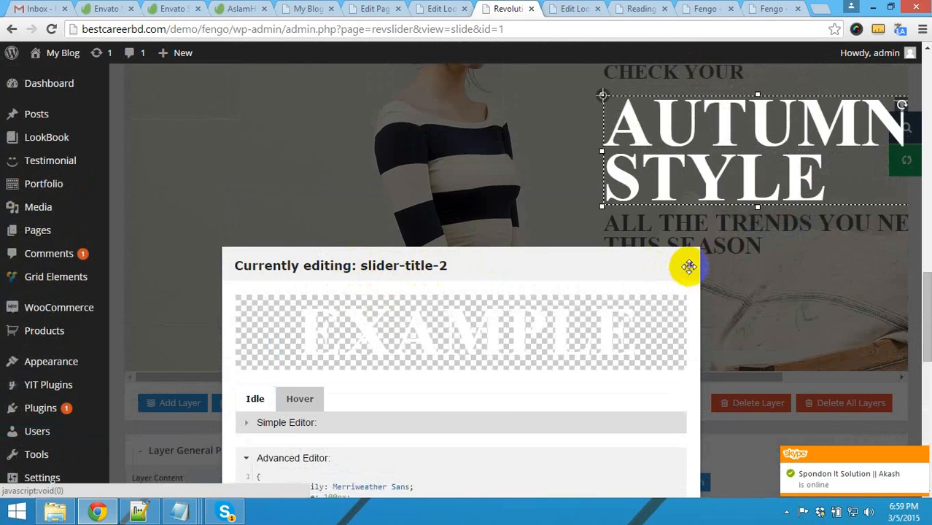
left_click(688, 267)
scroll(414, 308, "down", 5)
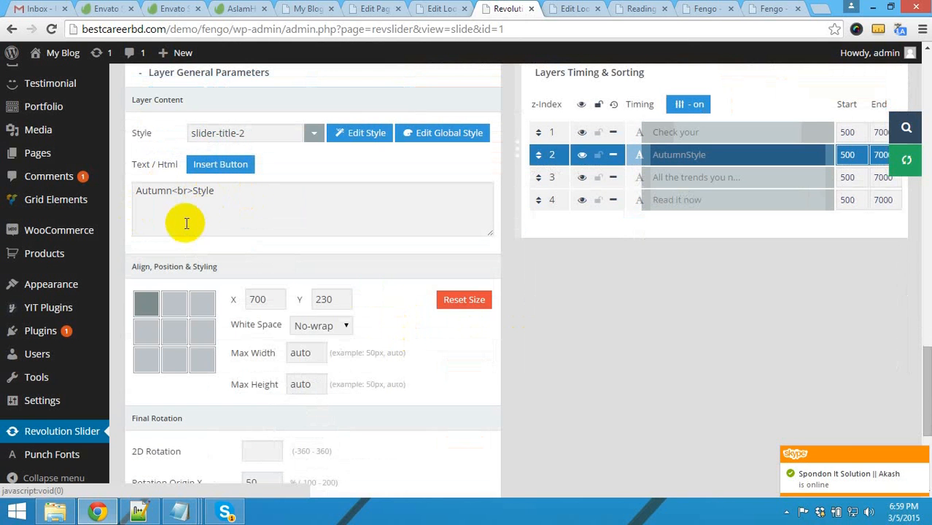
scroll(197, 222, "down", 4)
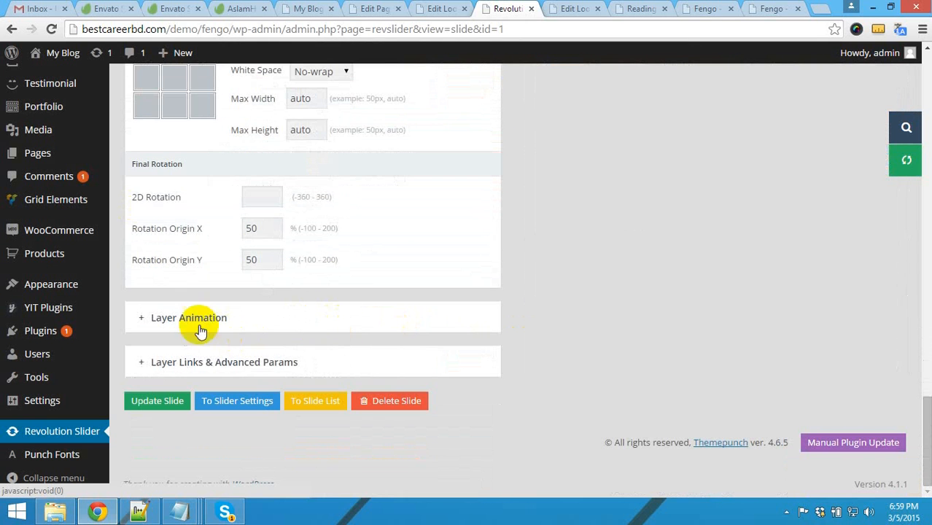
left_click(191, 318)
scroll(280, 281, "up", 5)
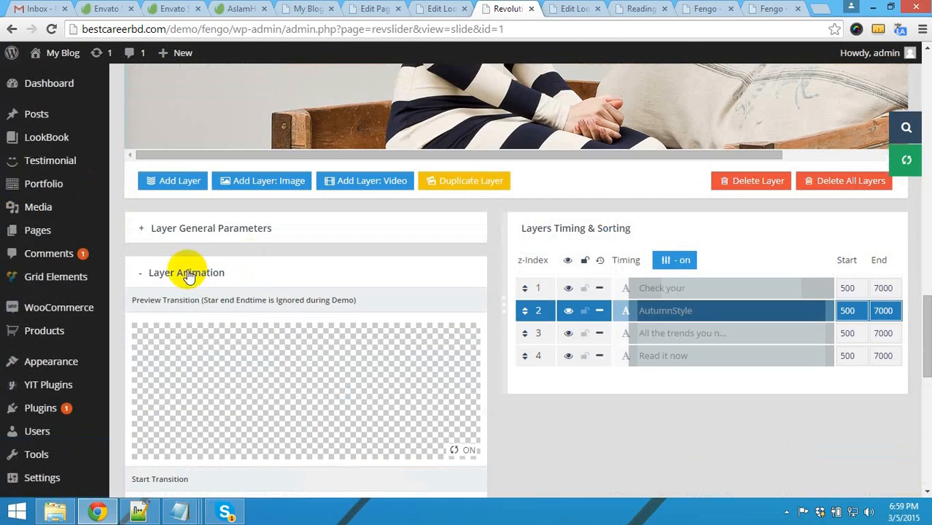
left_click(141, 268)
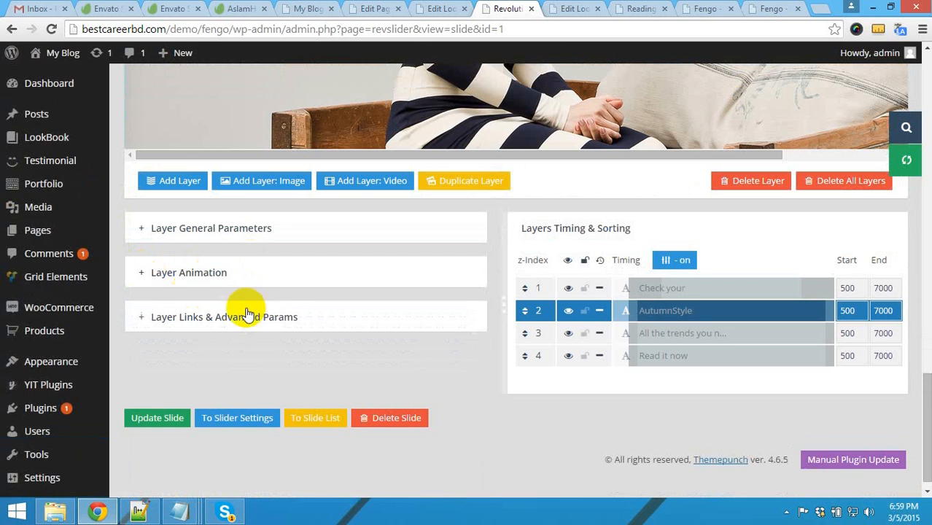
Check the "Autumn Style" layer's X and Y position, and look up the caption's position and data-start value in index.html
left_click(197, 232)
scroll(337, 318, "down", 3)
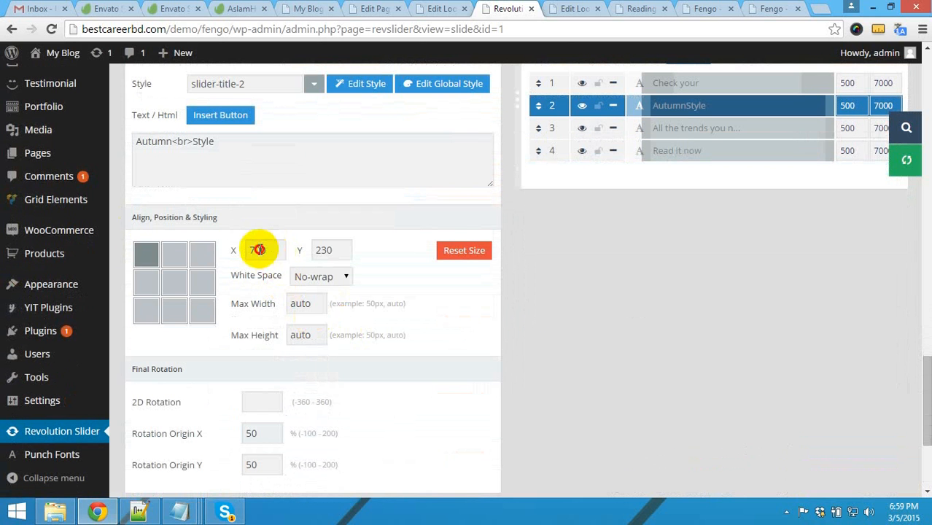
double_click(259, 250)
double_click(327, 250)
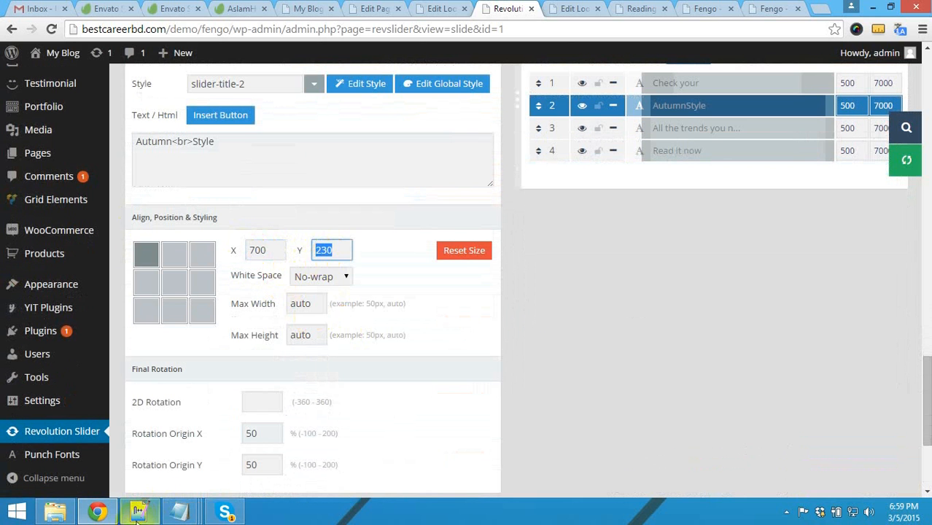
left_click(137, 513)
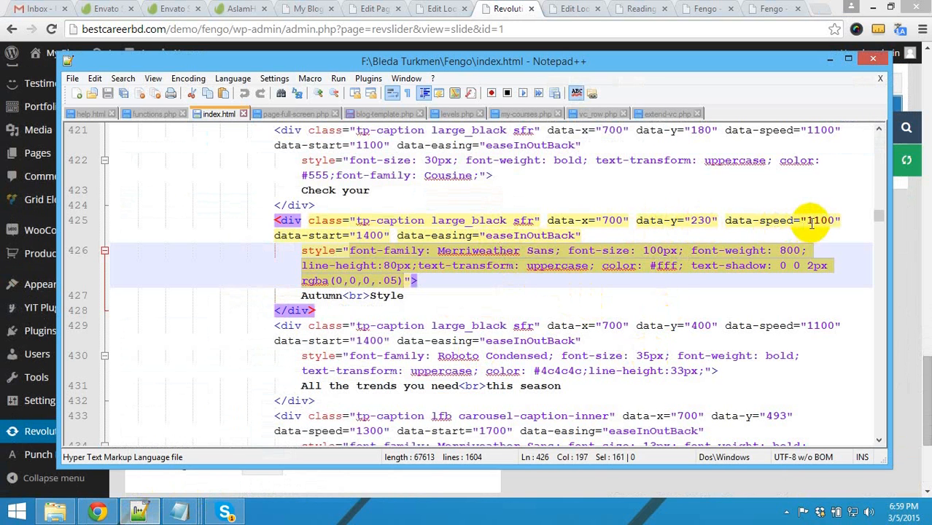
double_click(360, 234)
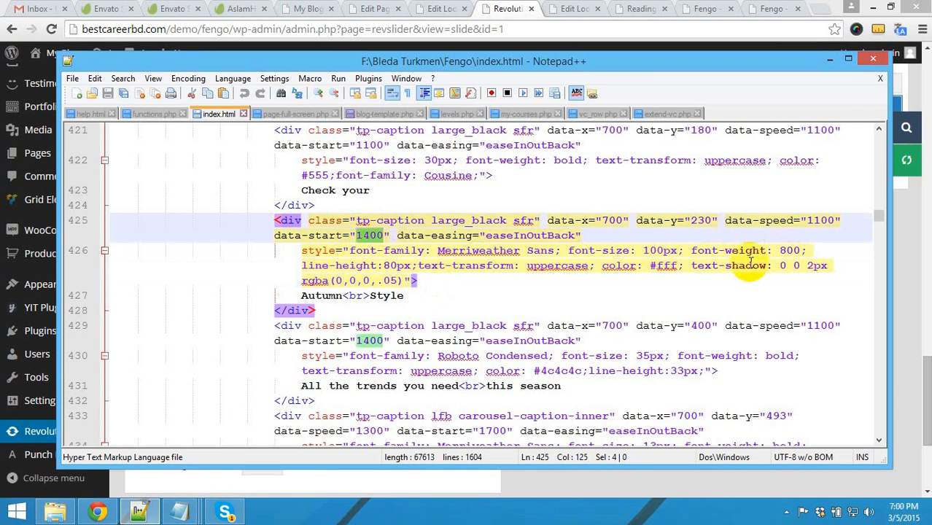
Check the "Autumn Style" caption's data-y value in index.html, and view the first slide of the live Fengo demo
left_click_drag(691, 220, 706, 221)
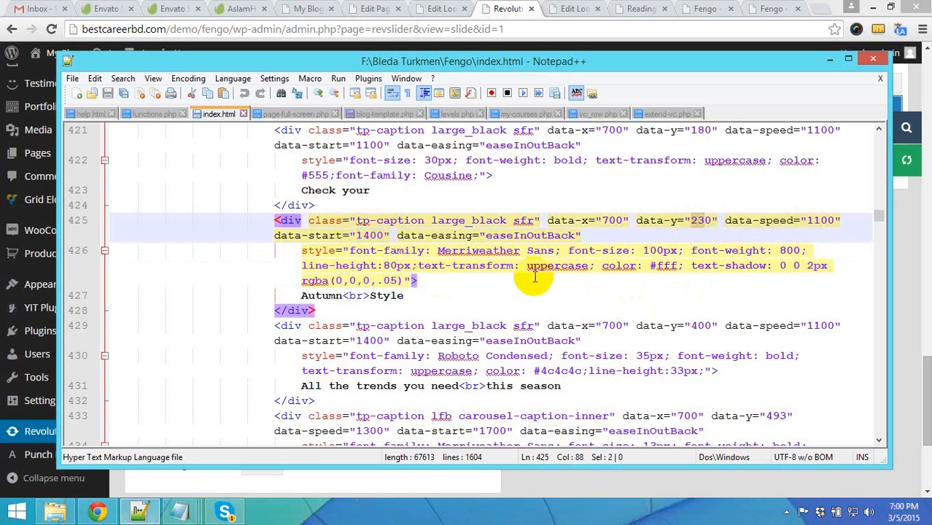
left_click(903, 295)
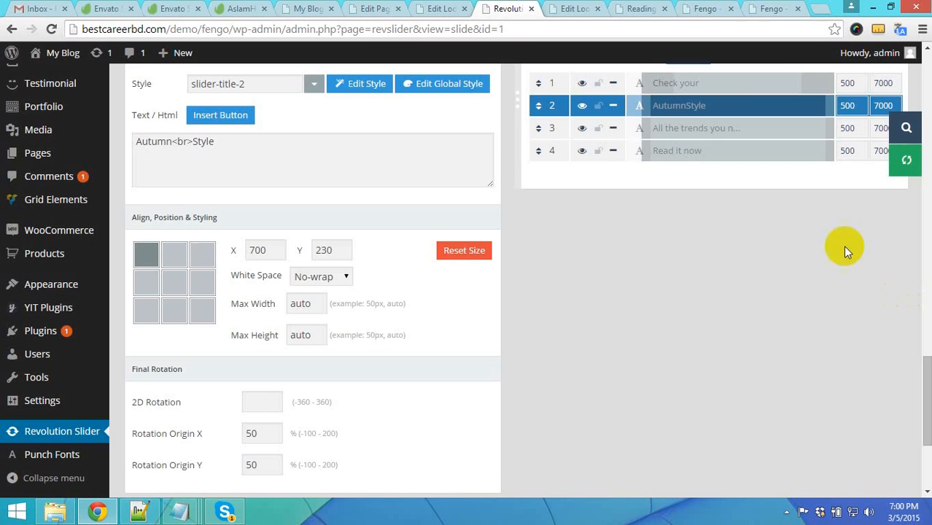
left_click(757, 14)
scroll(451, 451, "down", 2)
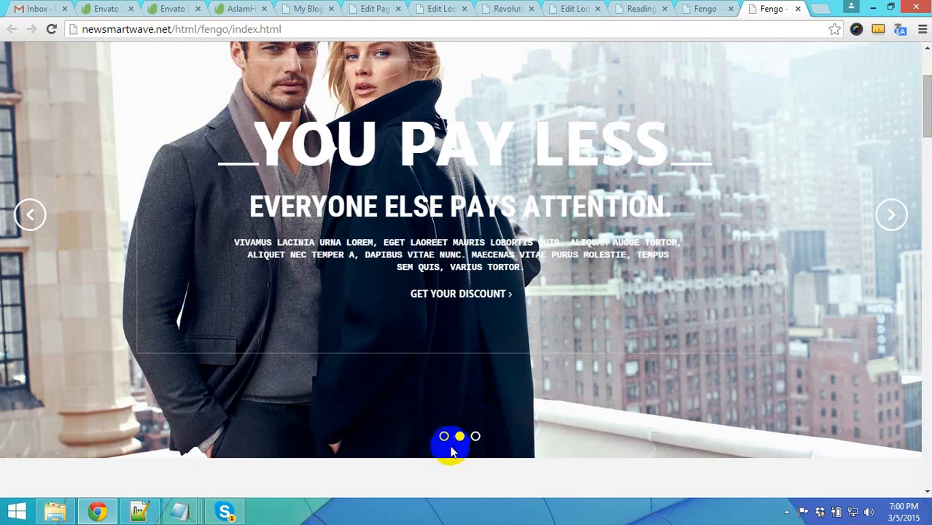
left_click(444, 436)
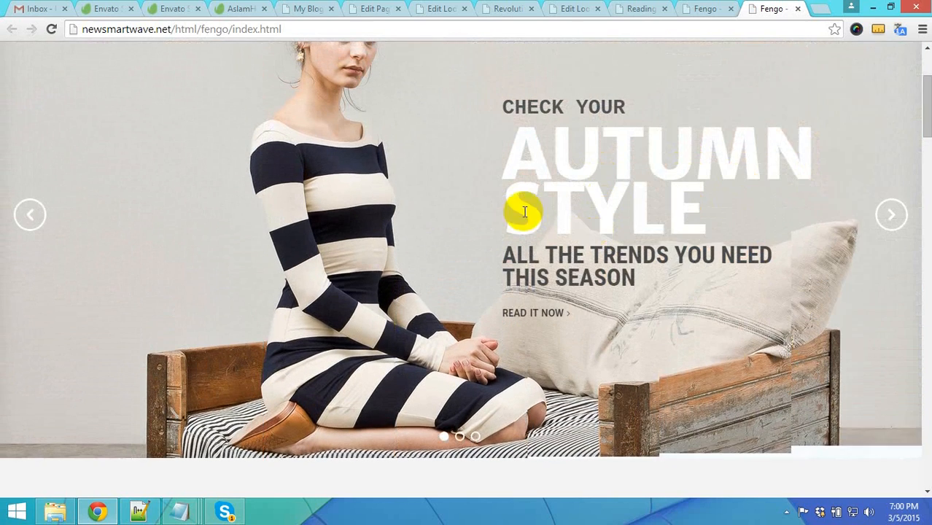
Return to the slide editor and check the "Autumn Style" layer's Y position against the demo
left_click(509, 9)
scroll(325, 270, "down", 1)
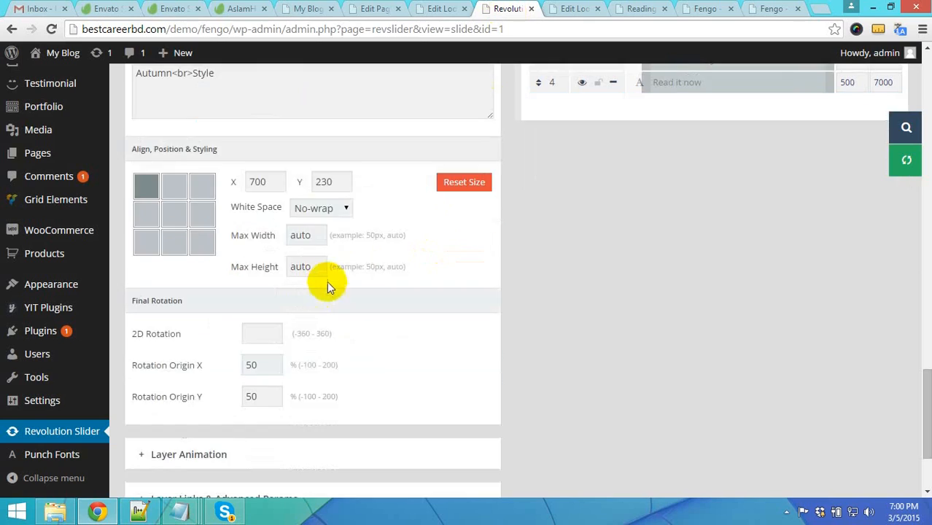
left_click_drag(333, 182, 318, 183)
scroll(313, 372, "down", 2)
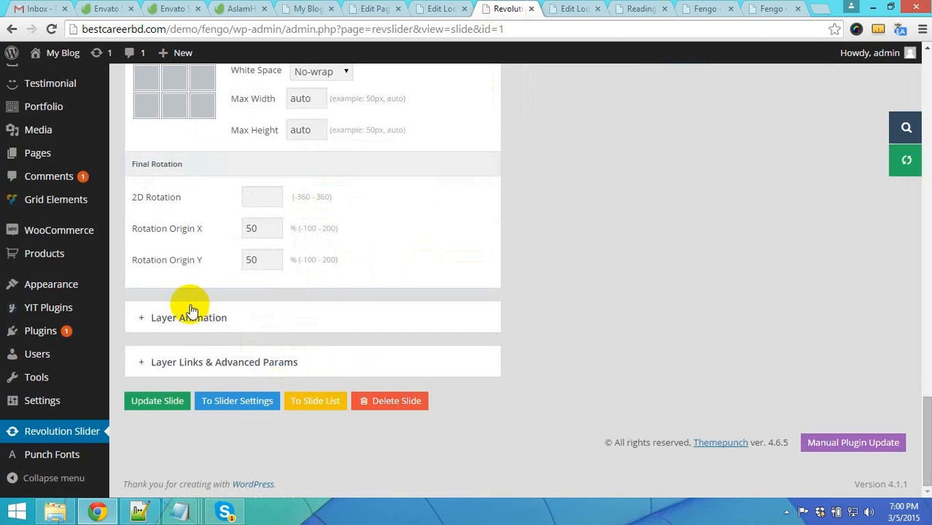
Expand the layer's animation settings and set its start animation to Short from Right with easeInOutBack easing
left_click(191, 319)
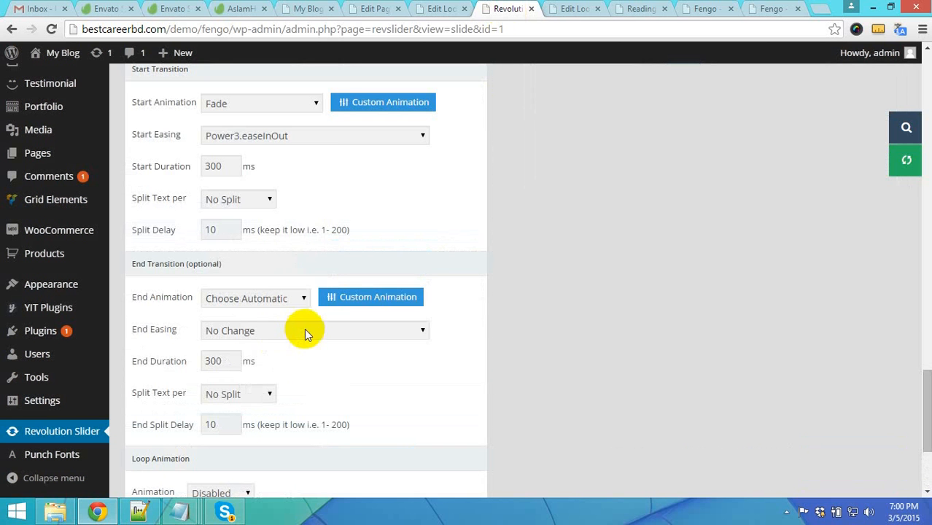
left_click(300, 107)
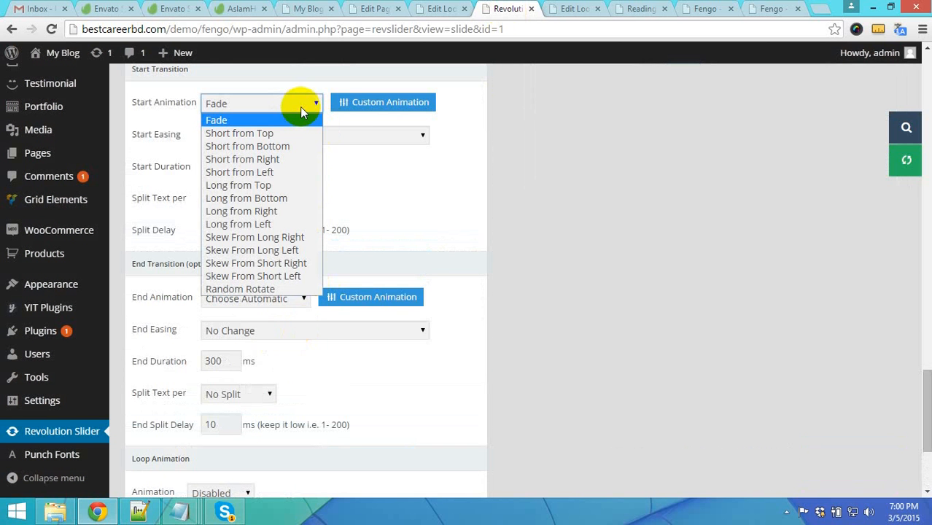
left_click(268, 159)
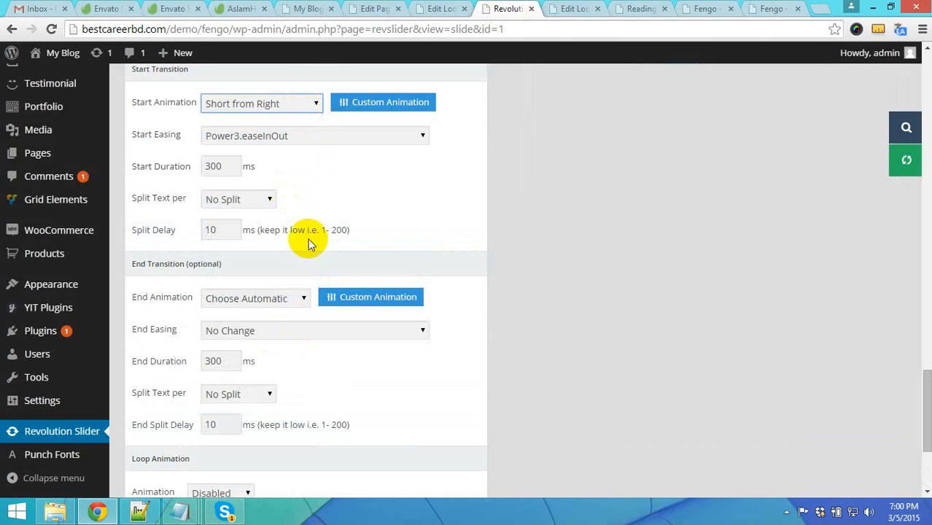
left_click(334, 136)
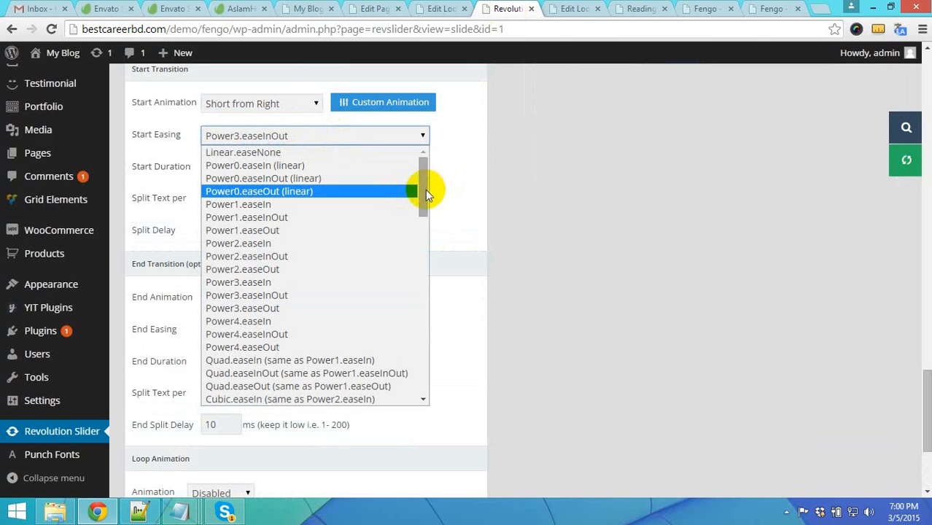
left_click_drag(426, 191, 422, 377)
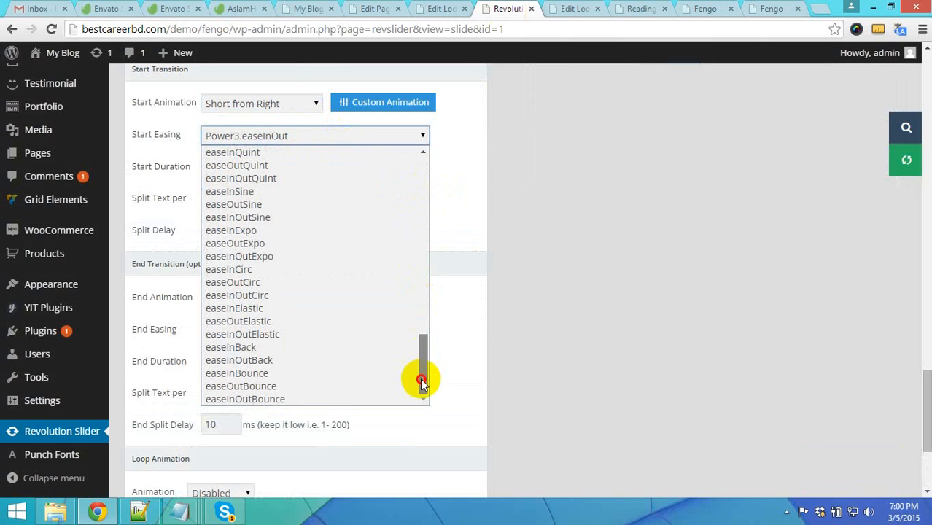
left_click(288, 363)
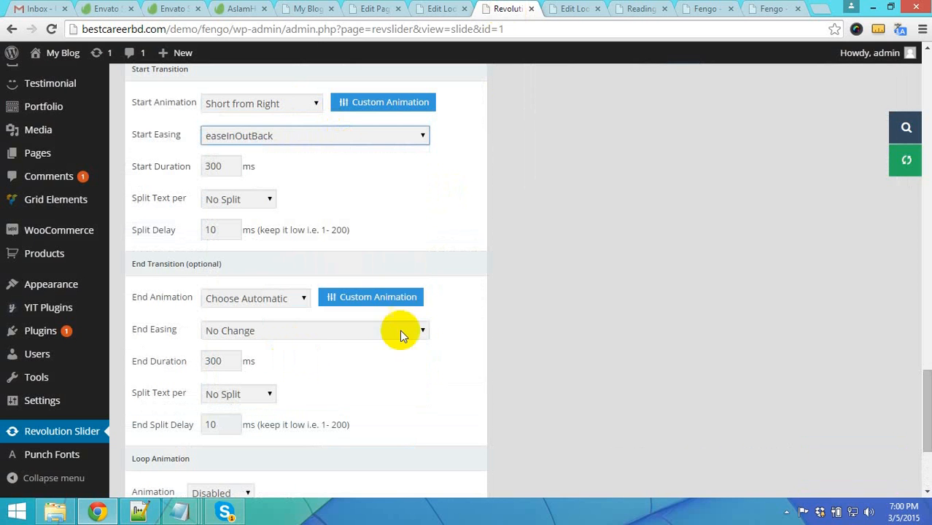
Set the layer's start duration to 1400 ms and its end duration to 1100 ms, checking the caption's data-speed in index.html
double_click(212, 167)
type("1400")
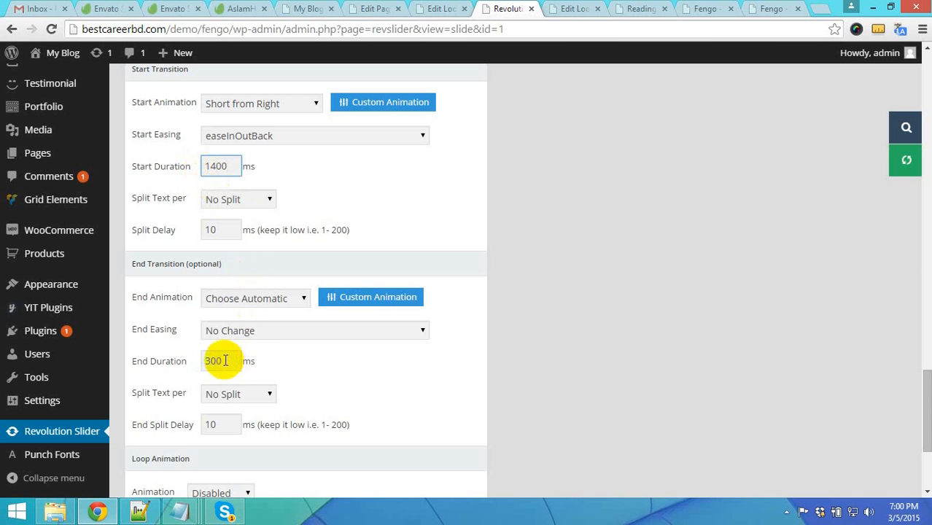
left_click_drag(225, 360, 201, 360)
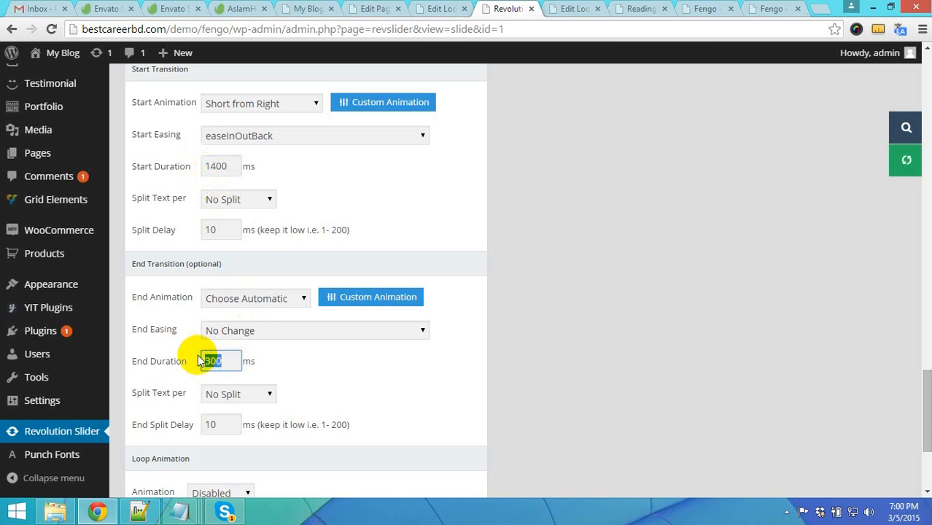
type("1")
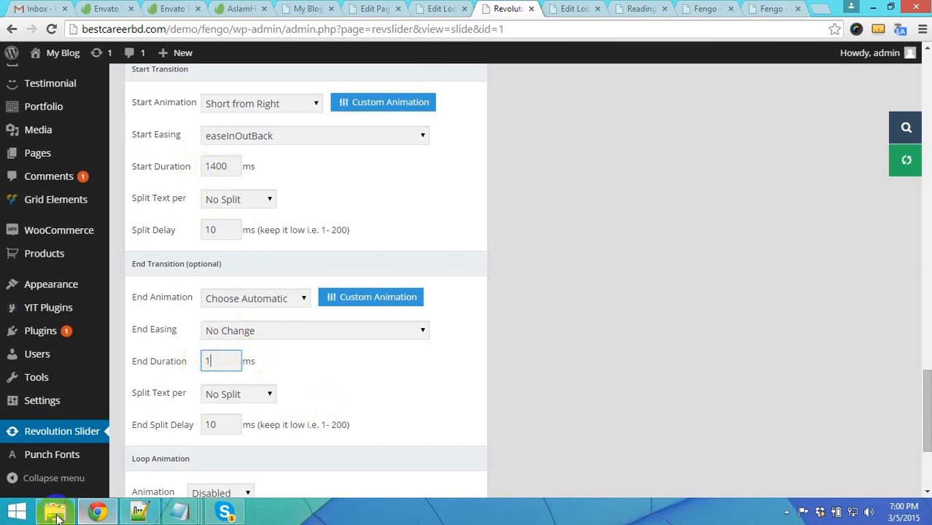
left_click(139, 512)
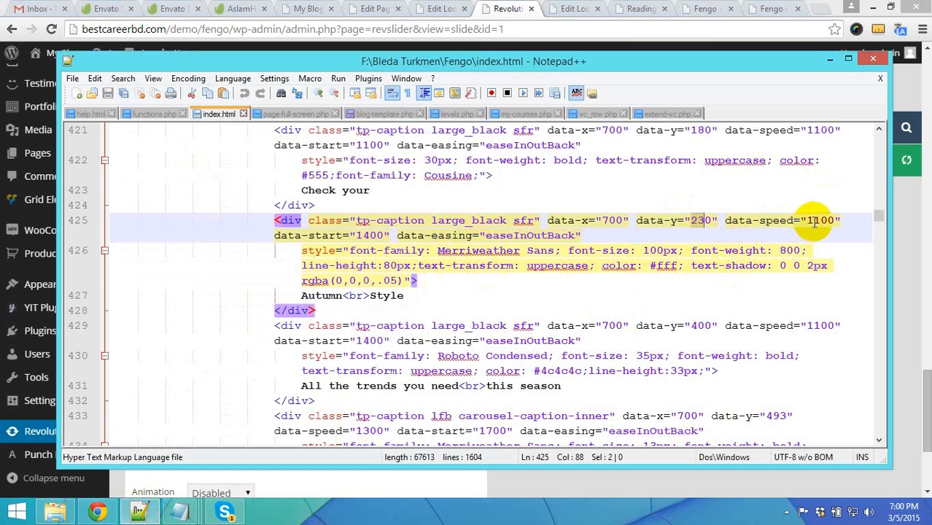
left_click(825, 63)
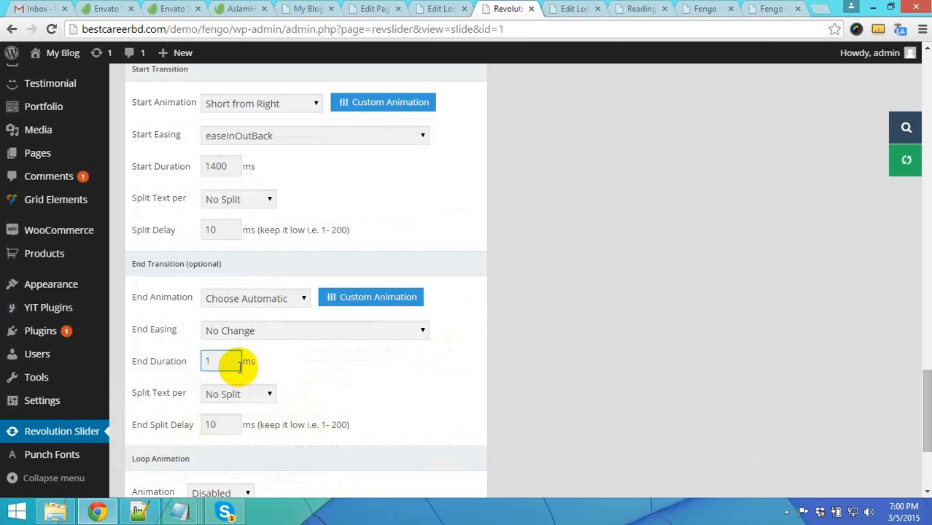
type("100")
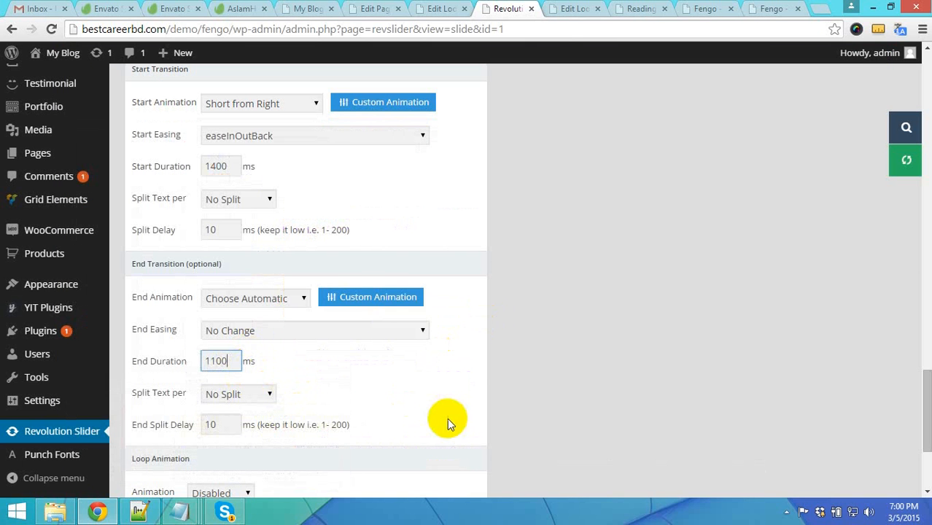
Review the layer's end transition settings, looking through the End Easing options without changing them and opening the End Animation options
scroll(437, 408, "down", 3)
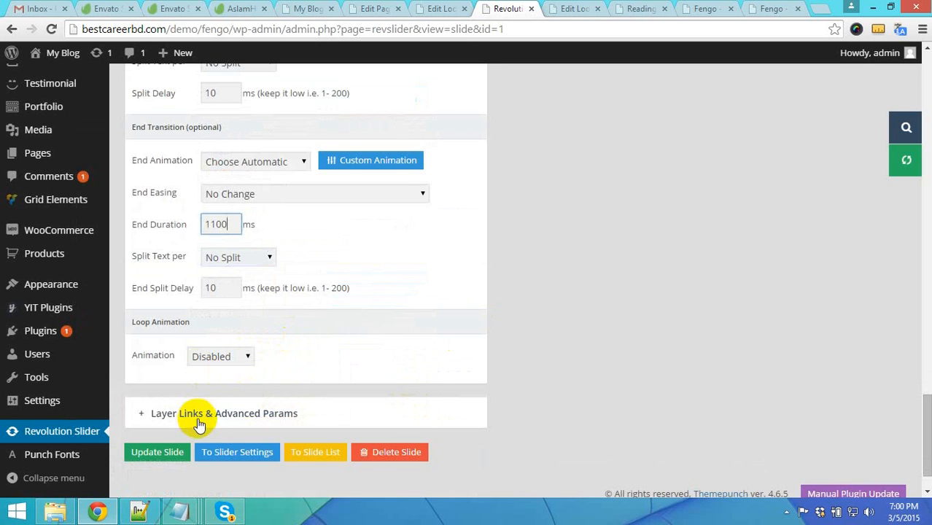
scroll(252, 292, "up", 2)
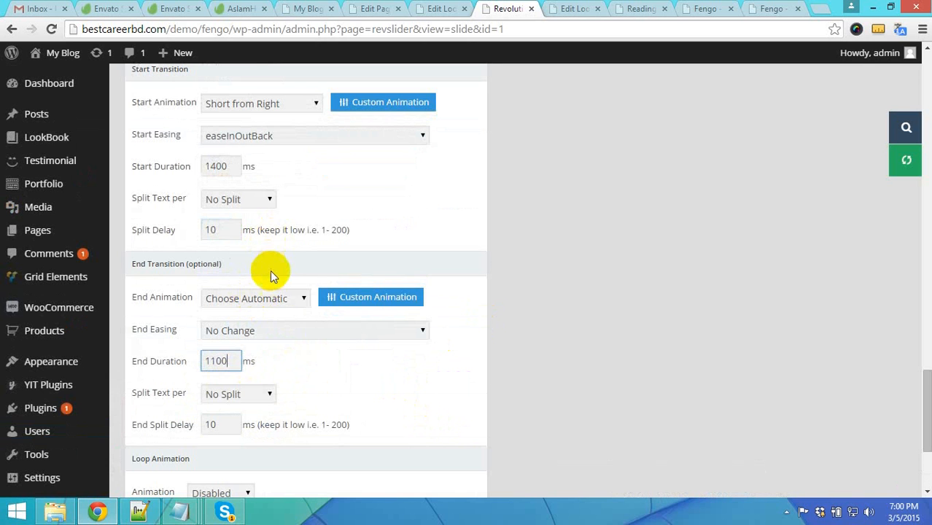
scroll(284, 255, "down", 1)
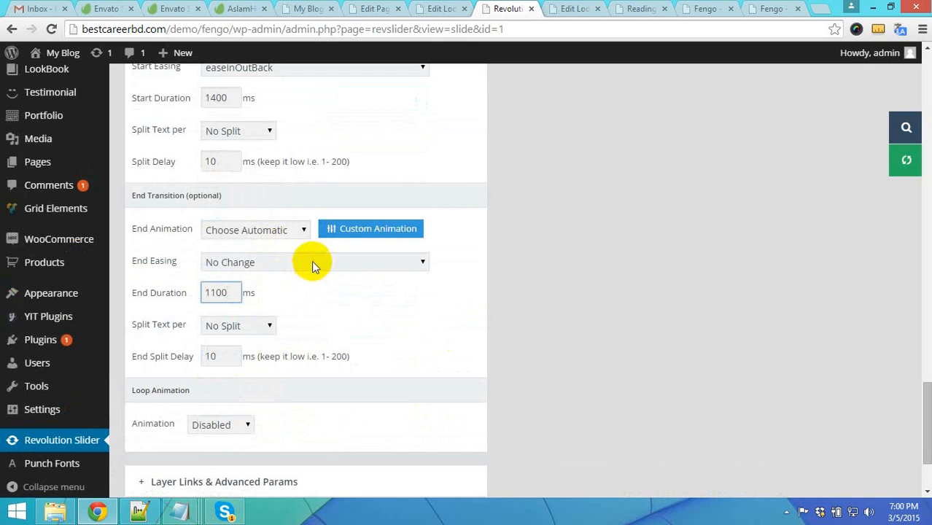
left_click(312, 263)
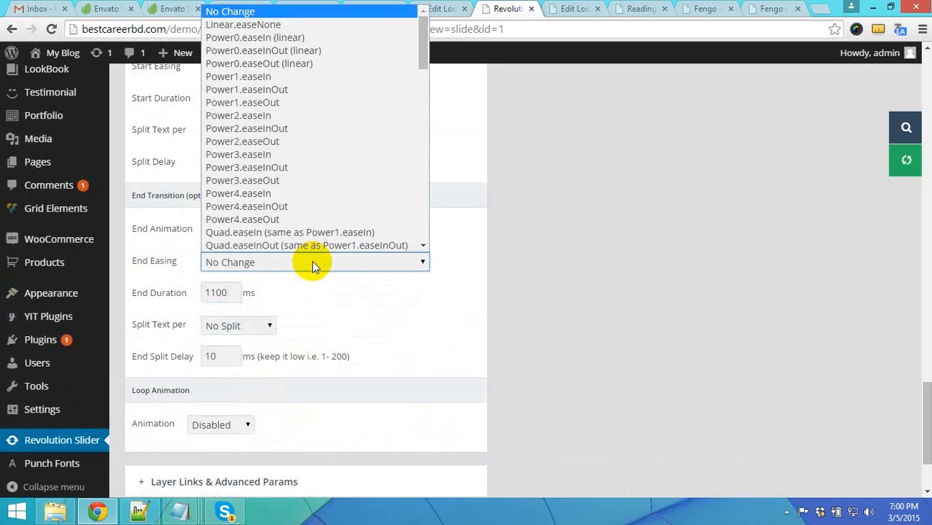
left_click(378, 294)
scroll(393, 257, "up", 2)
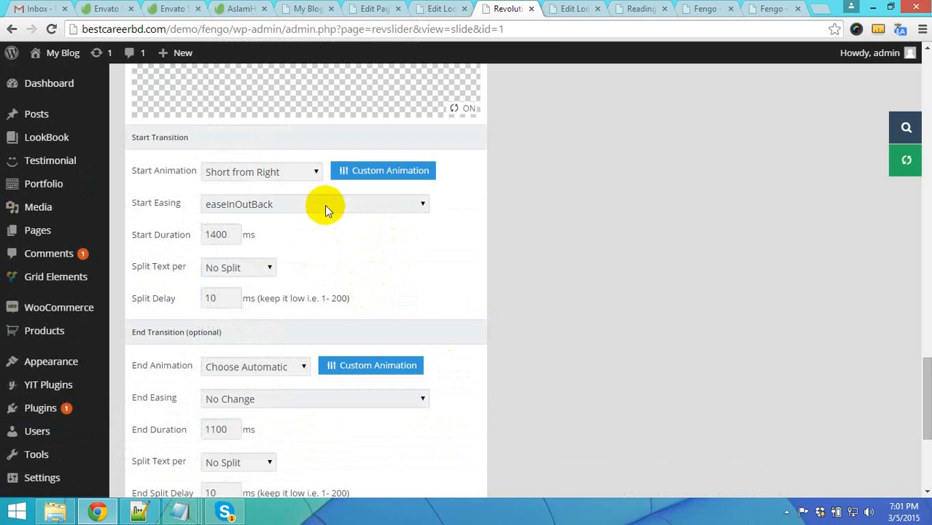
left_click(303, 370)
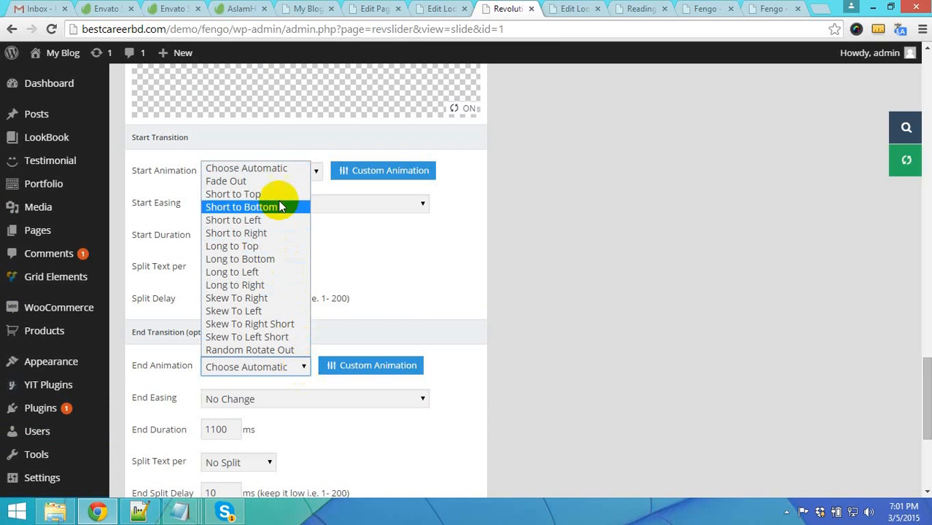